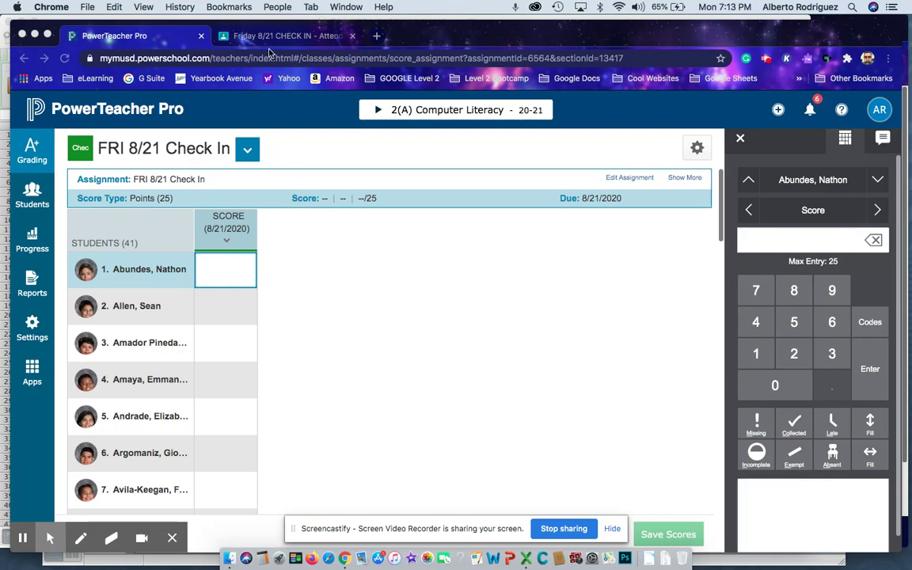
# Step: Compare the Friday 8/21 check-in grades in Google Classroom with the matching PowerTeacher Pro assignment, then open Classroom's grade export options
pyautogui.click(244, 35)
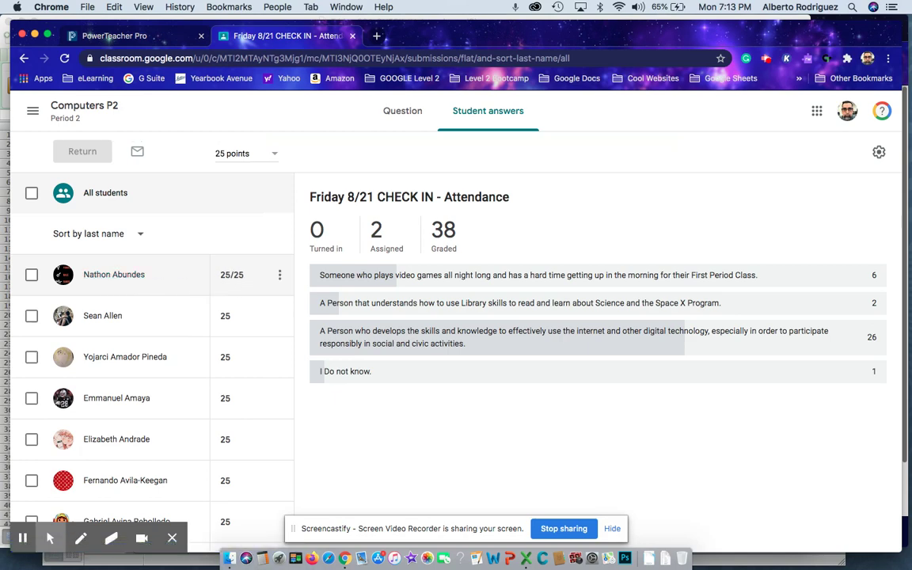
pyautogui.click(114, 36)
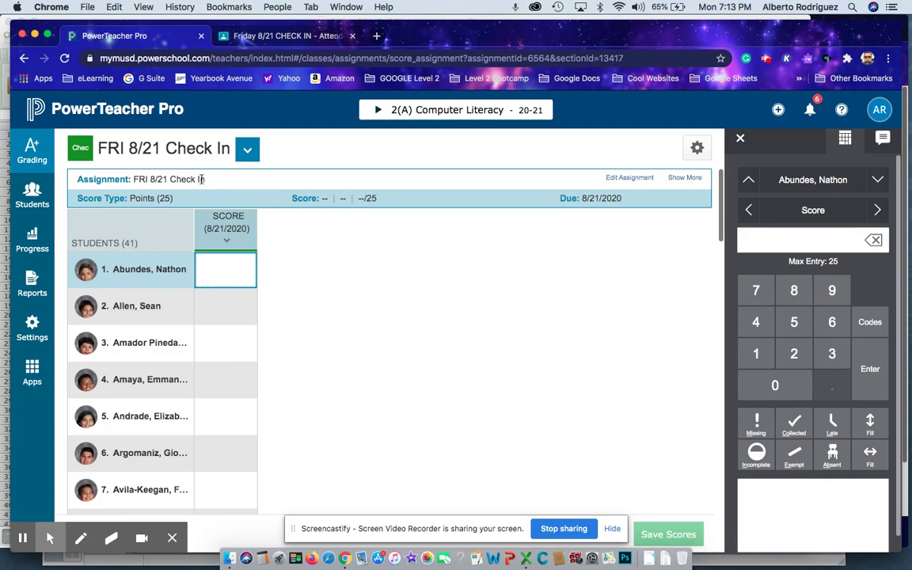
pyautogui.click(250, 37)
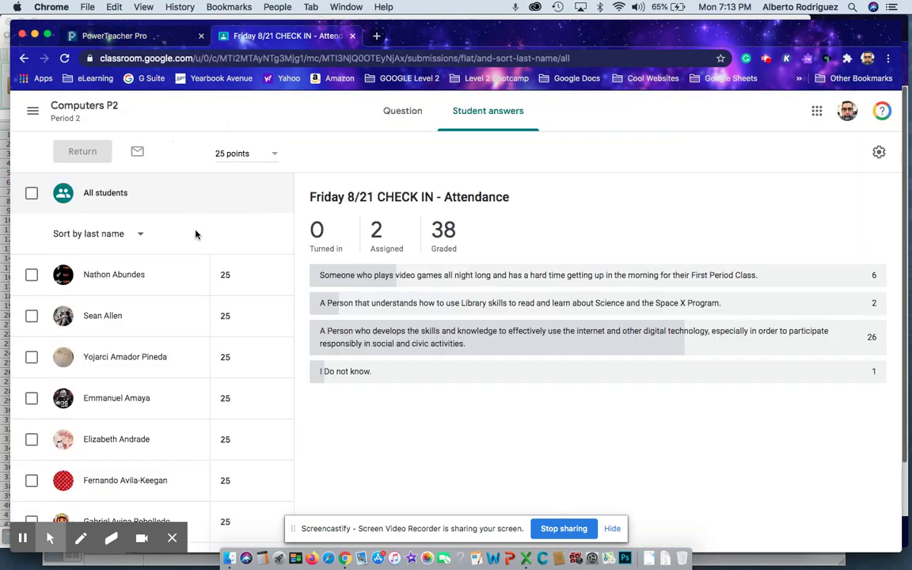
pyautogui.click(111, 36)
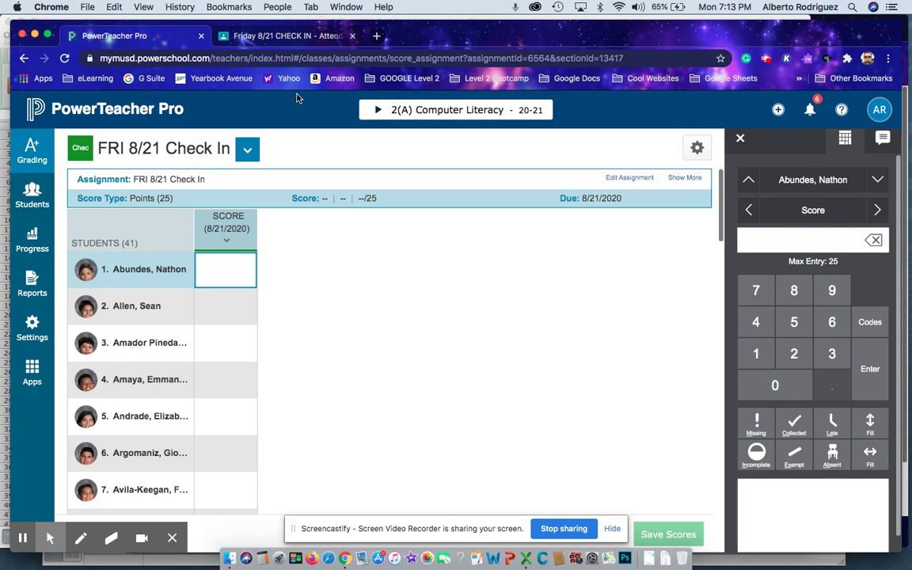
pyautogui.click(270, 36)
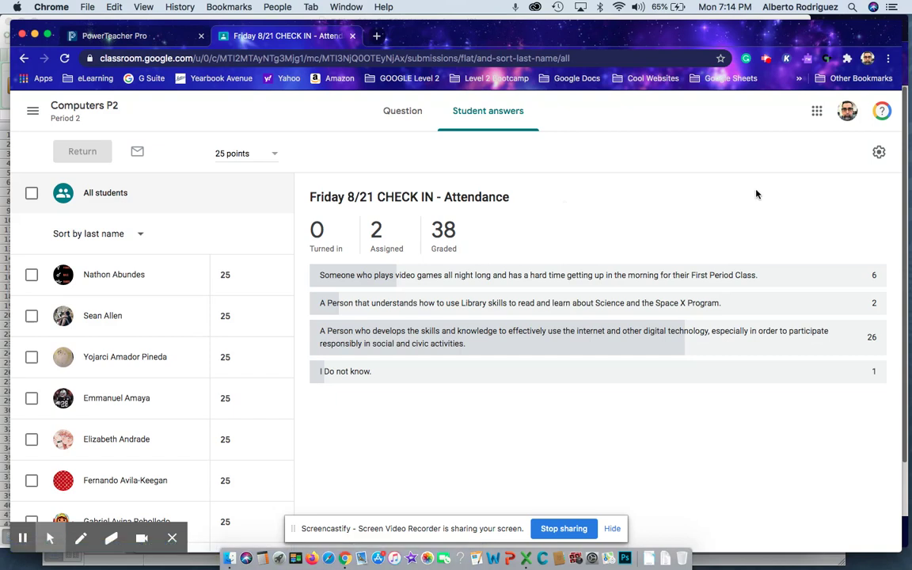
pyautogui.click(877, 153)
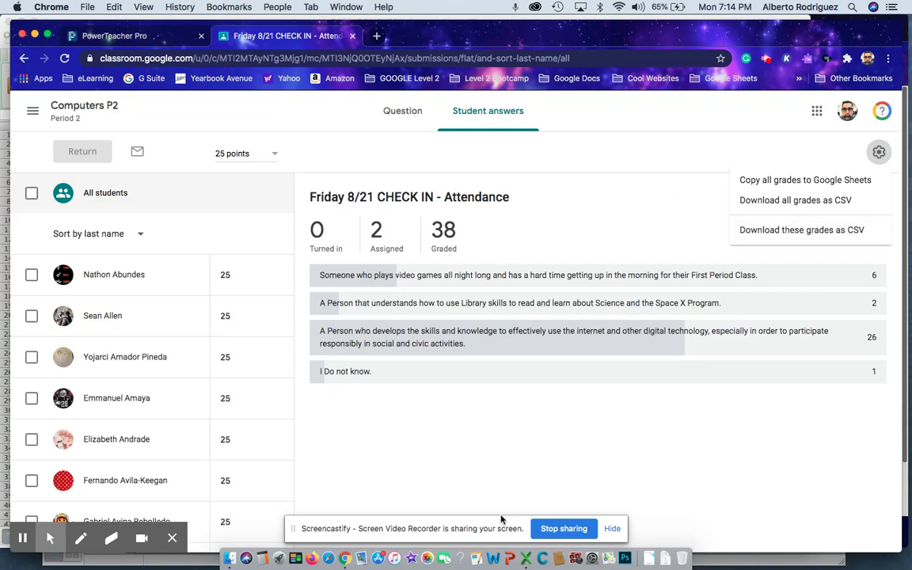
# Step: Switch to Excel and sort the Friday_821_CHECK_IN_Attendance (2).csv rows by last name from A to Z
pyautogui.click(525, 559)
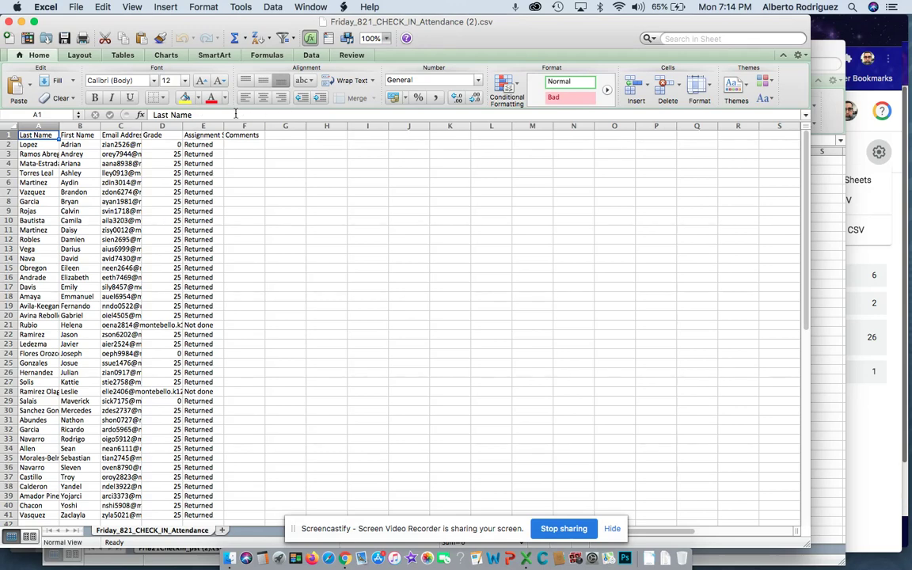
pyautogui.click(255, 40)
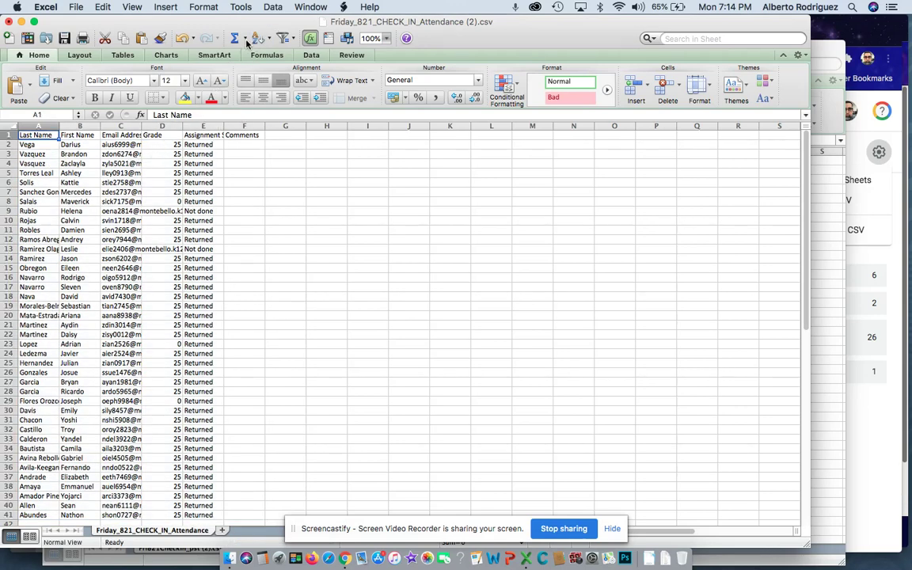
pyautogui.click(248, 41)
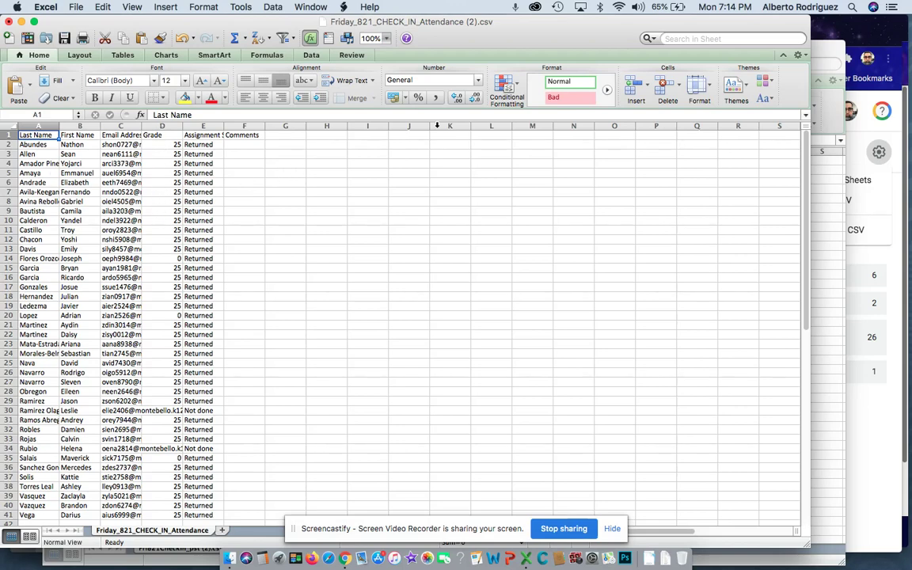
# Step: Return to the FRI 8/21 Check In assignment in PowerTeacher Pro and open its score export and import options
pyautogui.click(823, 54)
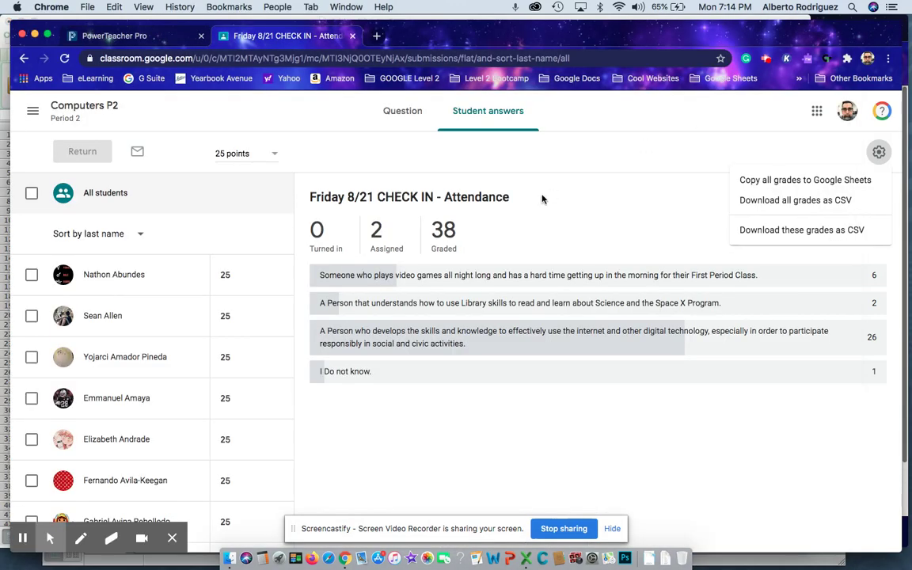
pyautogui.click(112, 36)
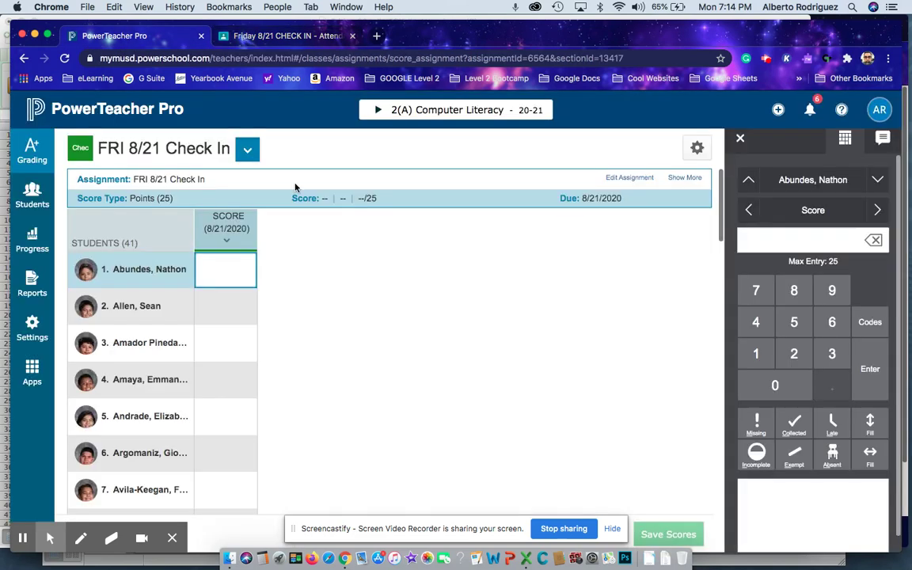
pyautogui.click(696, 149)
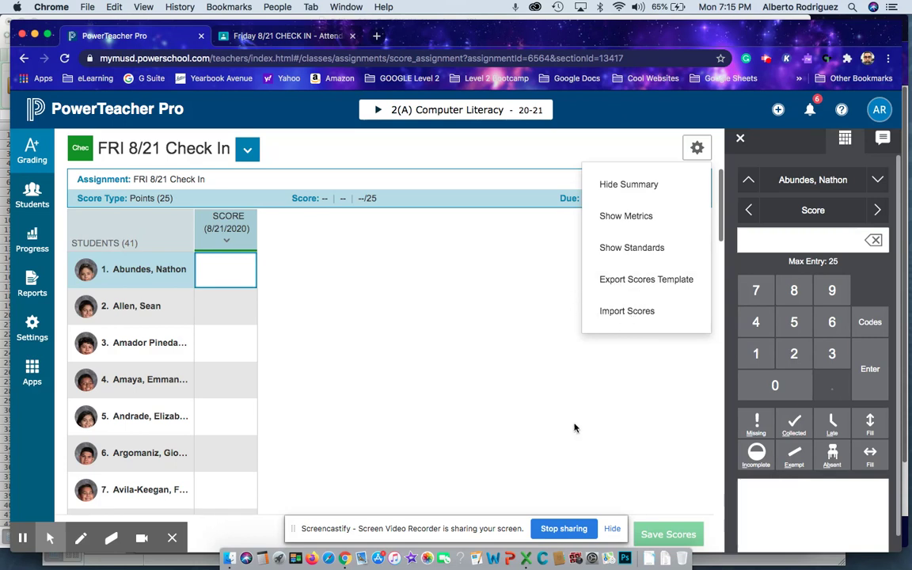
# Step: Switch to Fri821CheckIn_pst (2).csv in Excel, review the headings in row 8 and widen the Student Name column
pyautogui.click(526, 560)
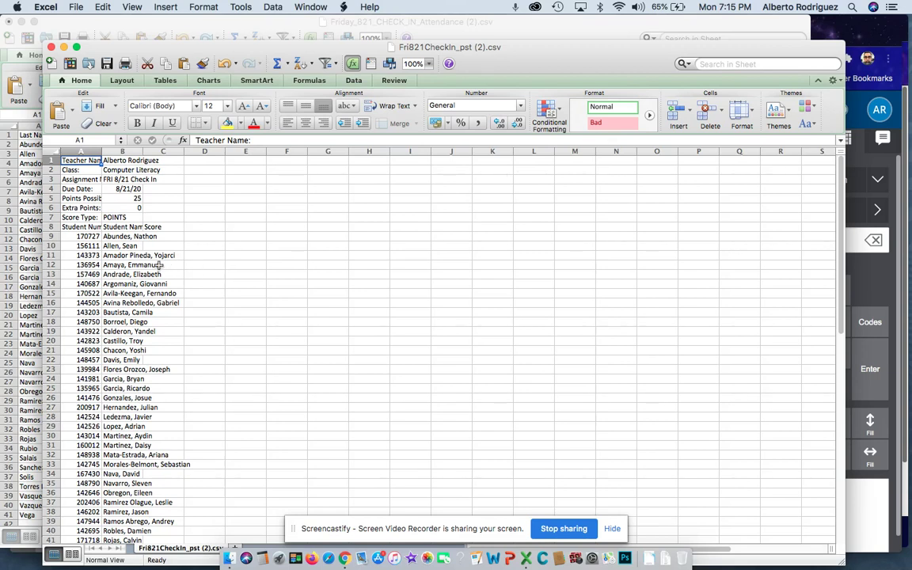
pyautogui.click(81, 227)
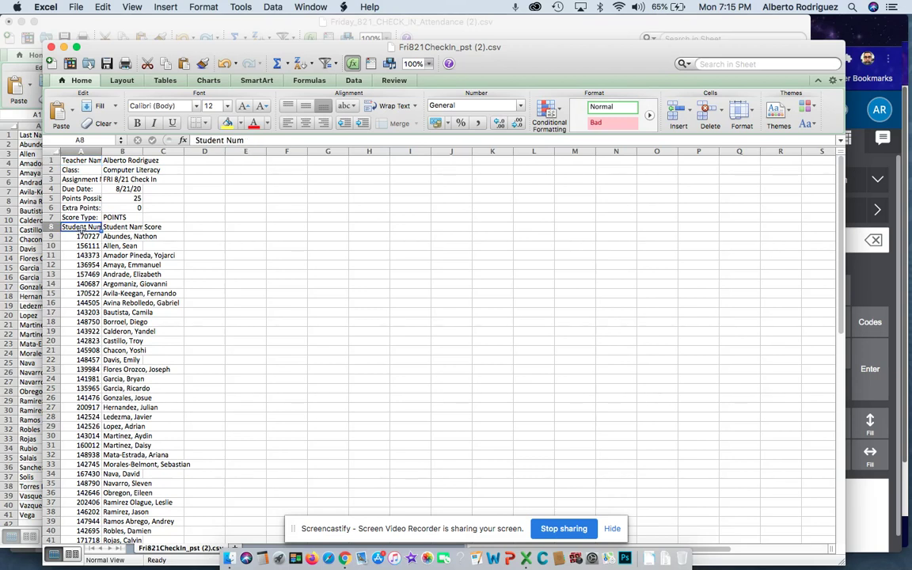
pyautogui.press('Right')
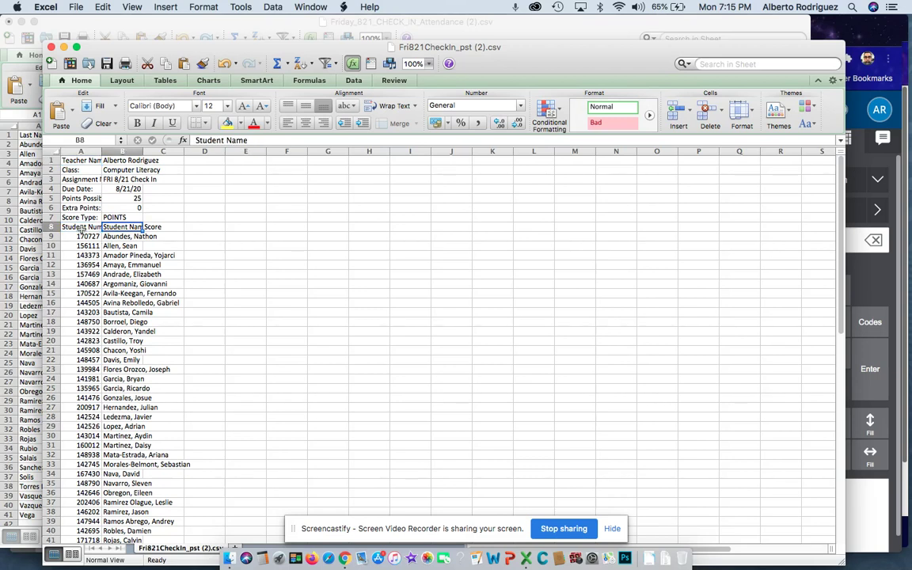
pyautogui.press('Right')
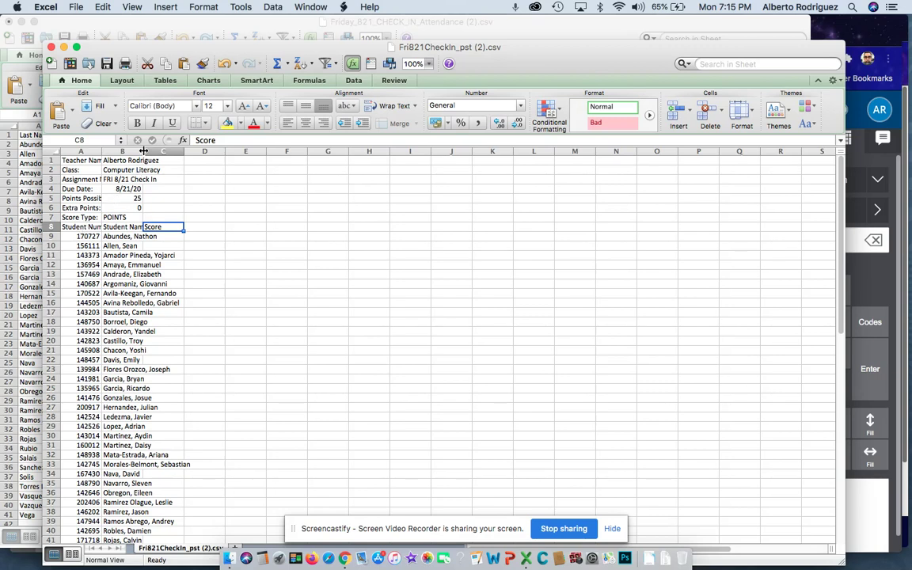
pyautogui.moveTo(143, 151); pyautogui.dragTo(184, 150)
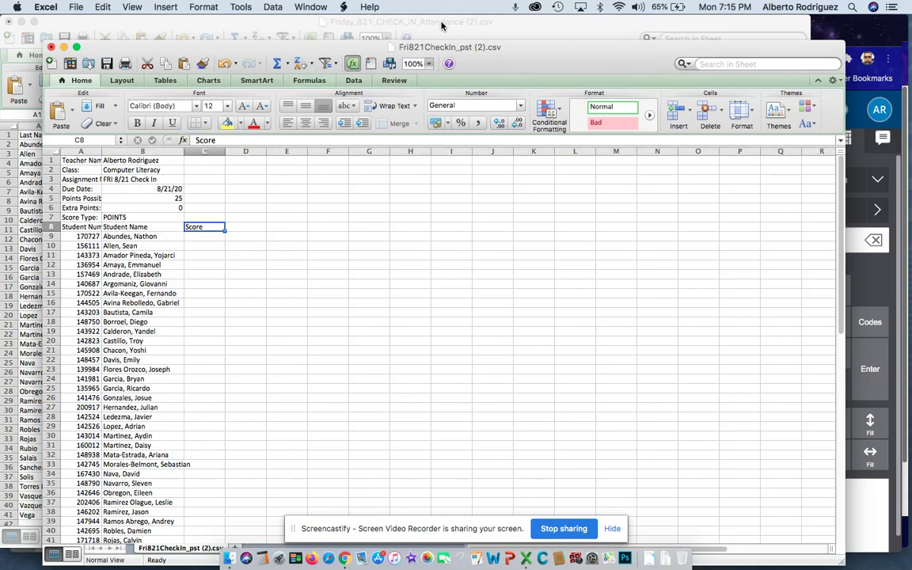
# Step: Copy the Grade values in D2:D41 of the Friday_821_CHECK_IN_Attendance (2).csv file
pyautogui.click(402, 23)
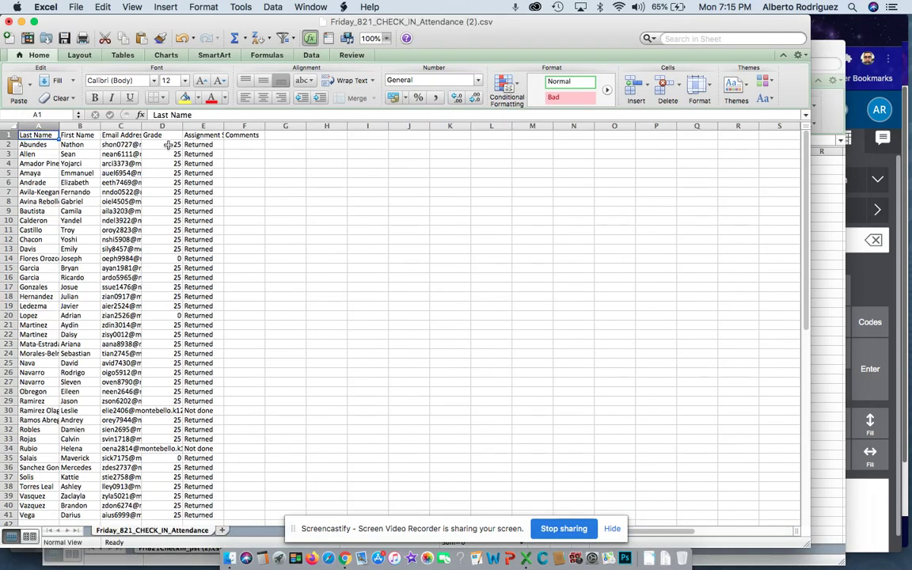
pyautogui.moveTo(168, 145); pyautogui.dragTo(158, 485)
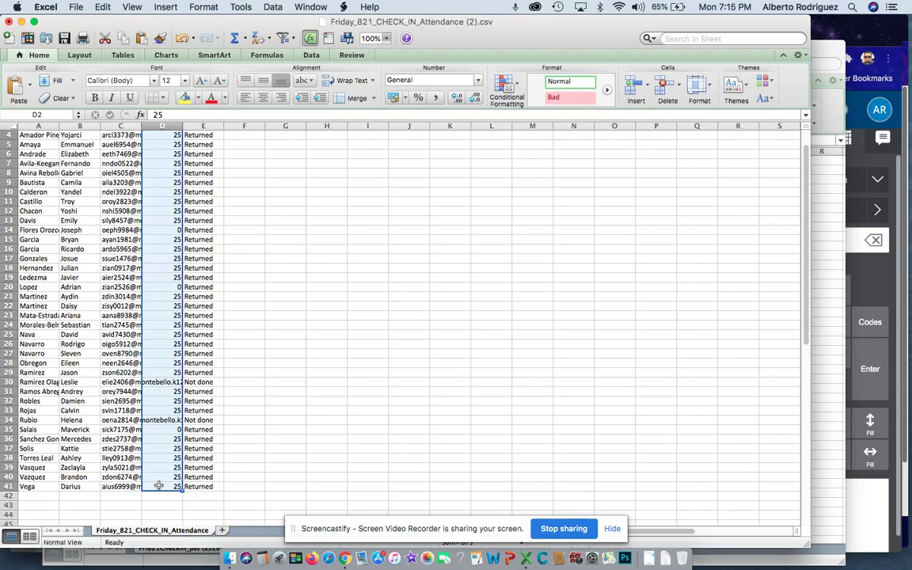
pyautogui.press('super+c')
pyautogui.scroll(1, 281, 195)
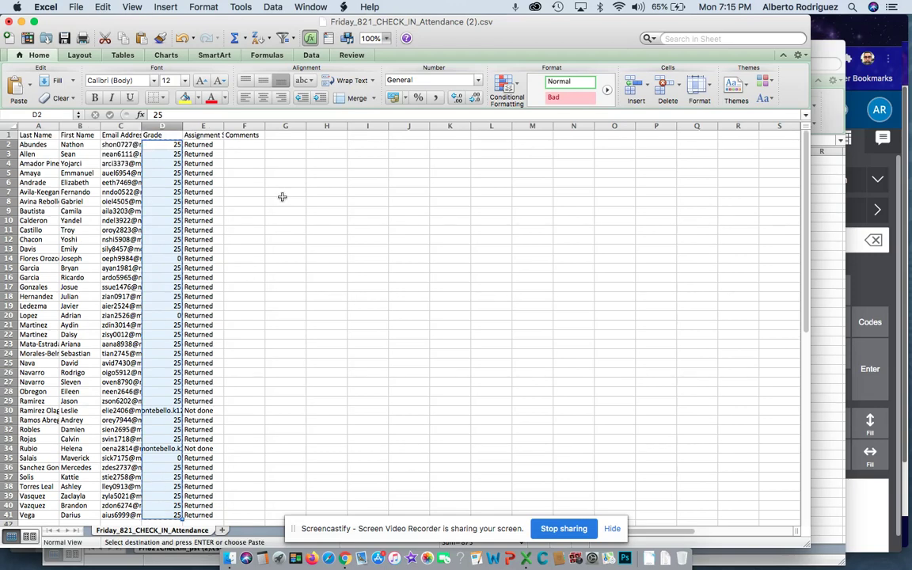
# Step: Paste the copied grades into the Score column of Fri821CheckIn_pst (2).csv starting at C9, and check them against the attendance file
pyautogui.click(816, 52)
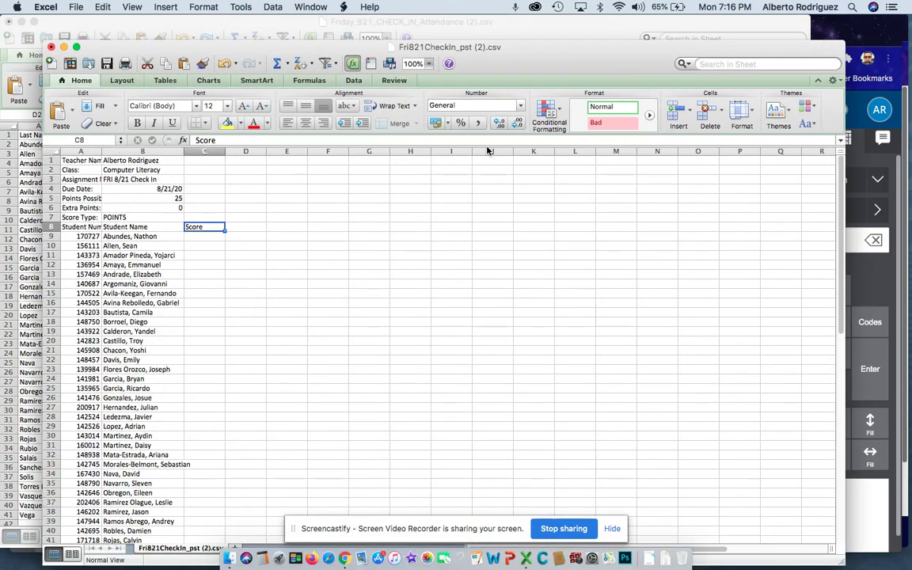
pyautogui.click(208, 238)
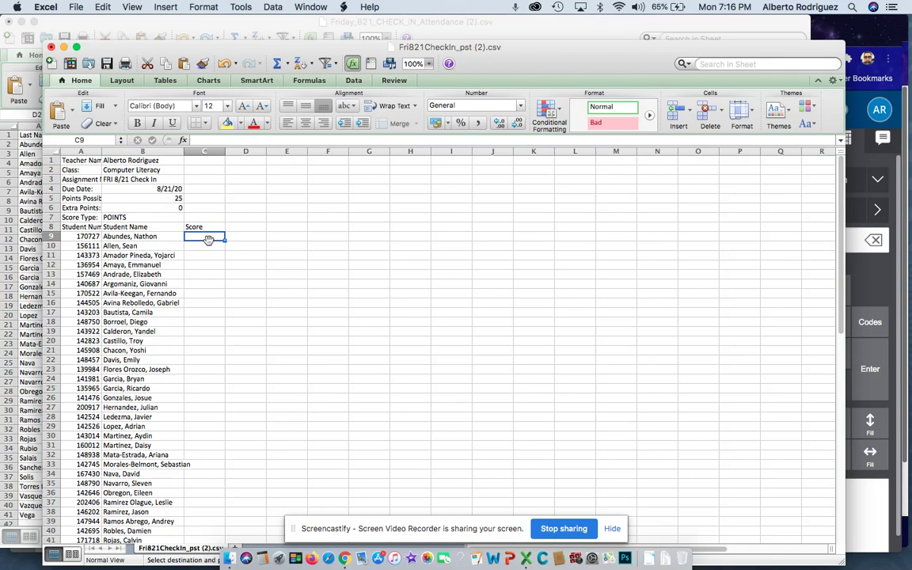
pyautogui.press('super+v')
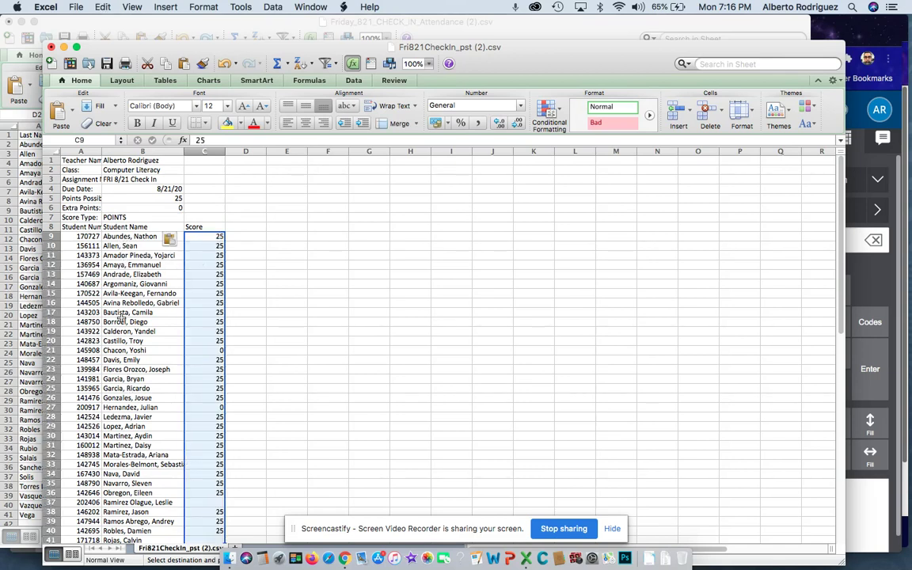
pyautogui.click(179, 22)
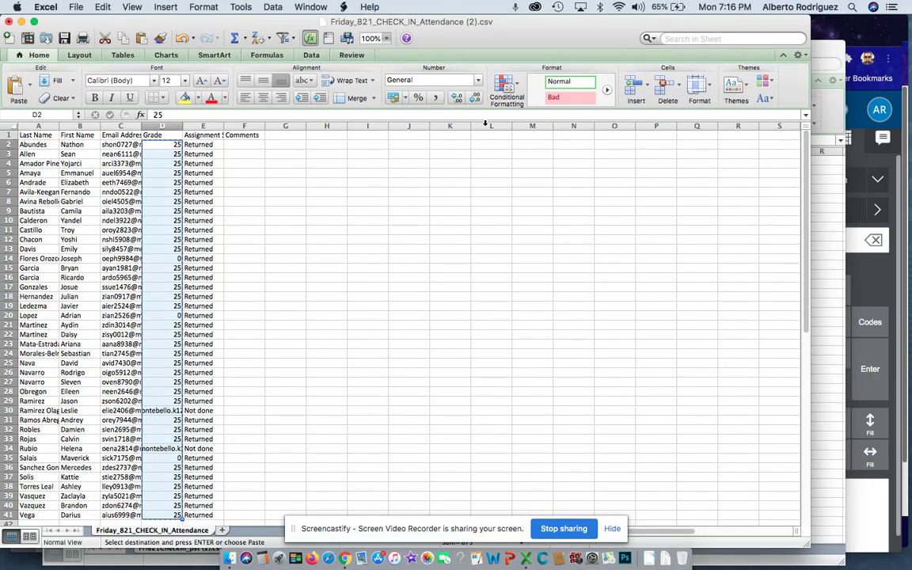
pyautogui.click(825, 52)
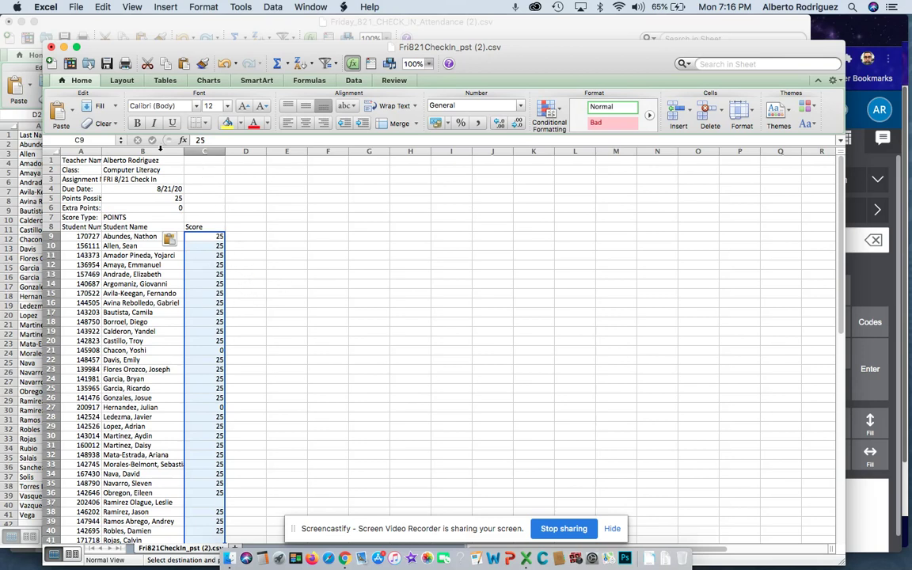
# Step: Save Fri821CheckIn_pst (2) as Comma Separated Values in the CSV Grades folder on the Desktop, accepting the format limitations
pyautogui.click(76, 7)
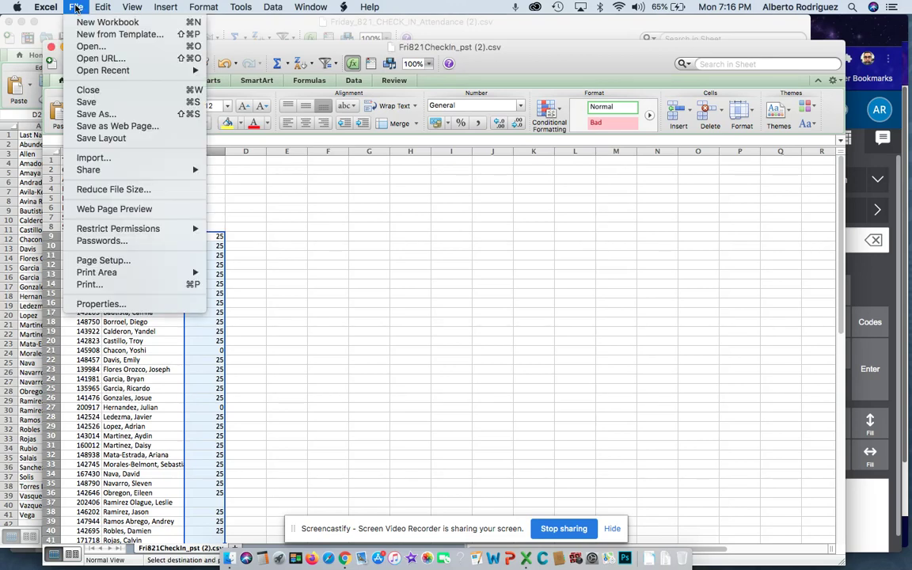
pyautogui.click(109, 116)
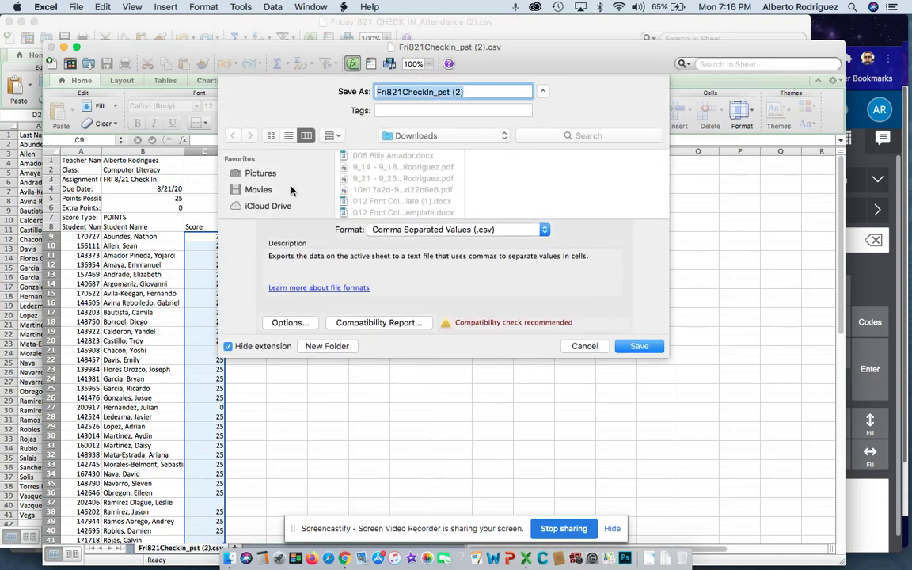
pyautogui.scroll(-3, 261, 167)
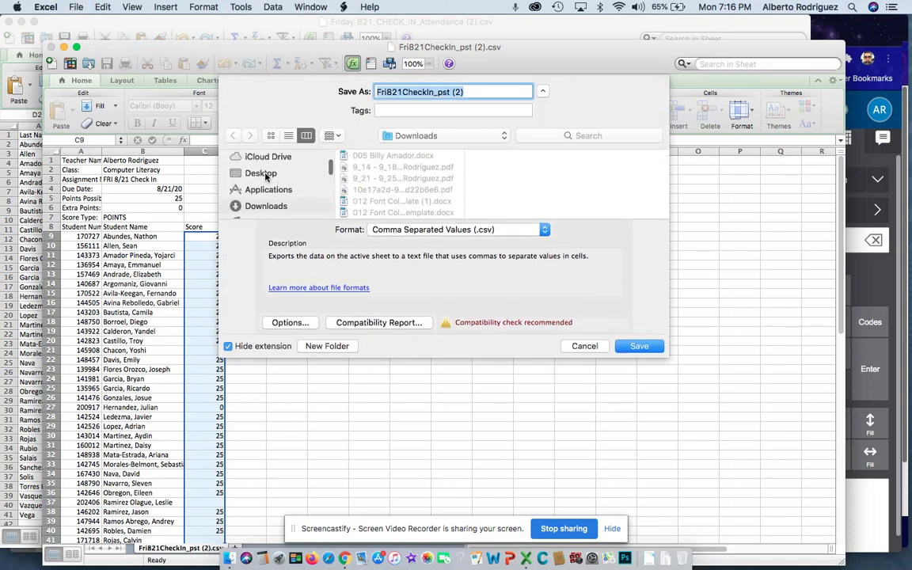
pyautogui.click(264, 174)
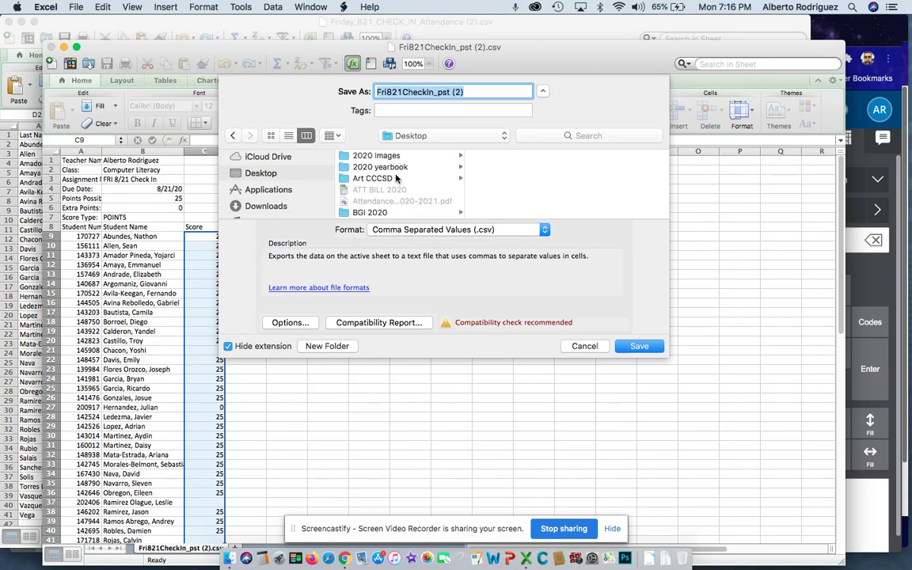
pyautogui.scroll(-3, 395, 179)
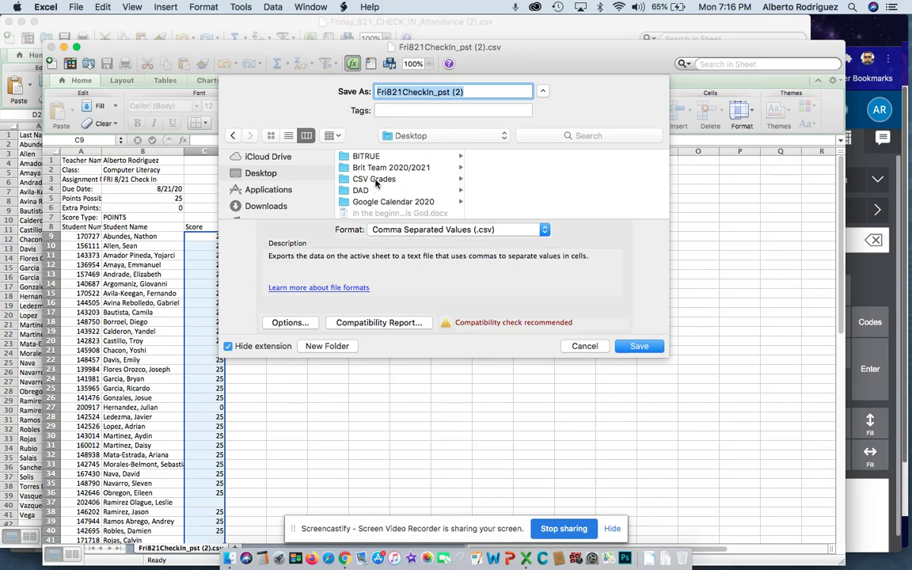
pyautogui.click(377, 180)
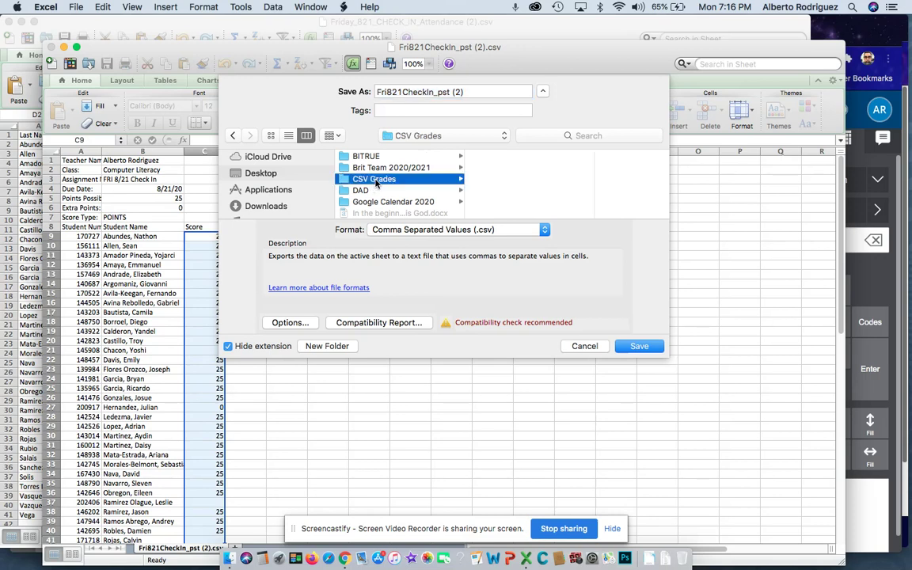
pyautogui.click(626, 349)
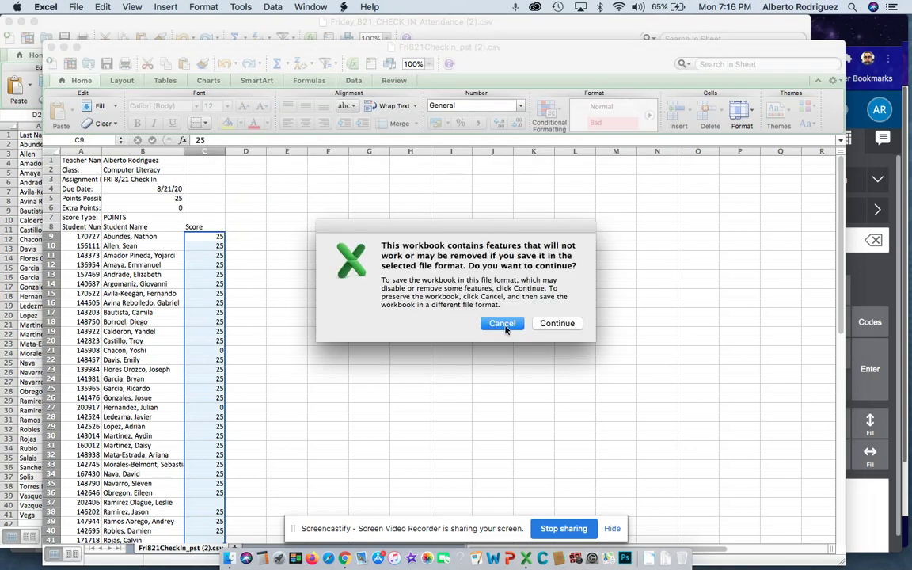
pyautogui.click(549, 323)
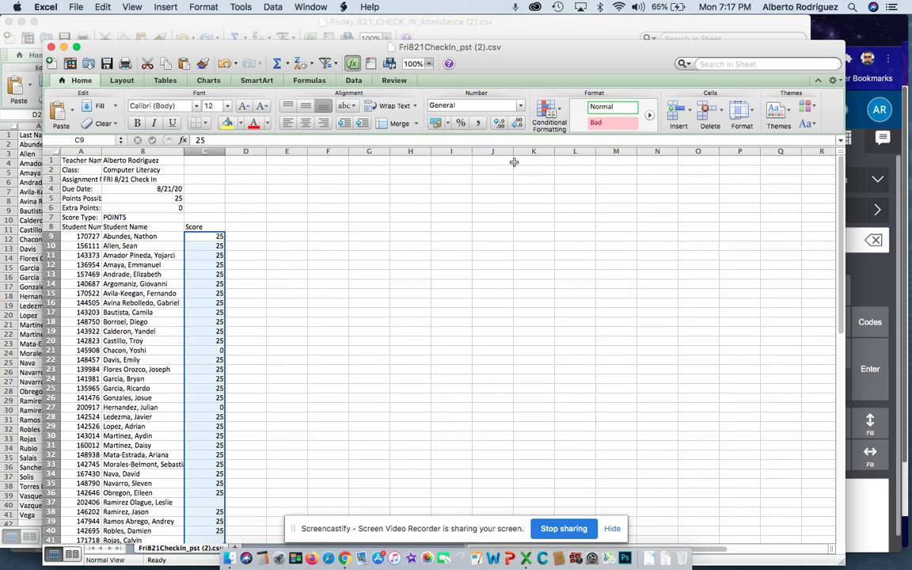
# Step: Switch back to the FRI 8/21 Check In assignment in PowerTeacher Pro and dismiss its open settings options
pyautogui.press('super+Tab')
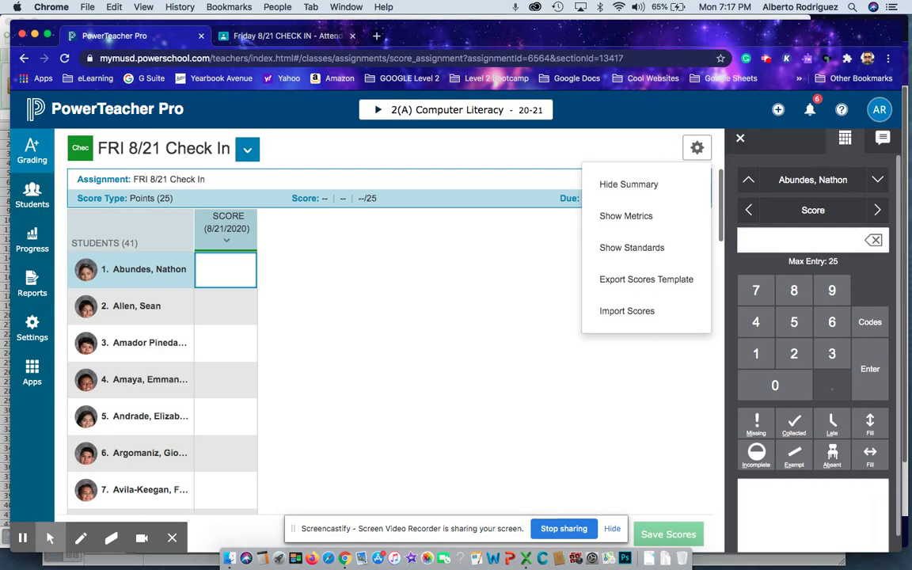
pyautogui.click(463, 277)
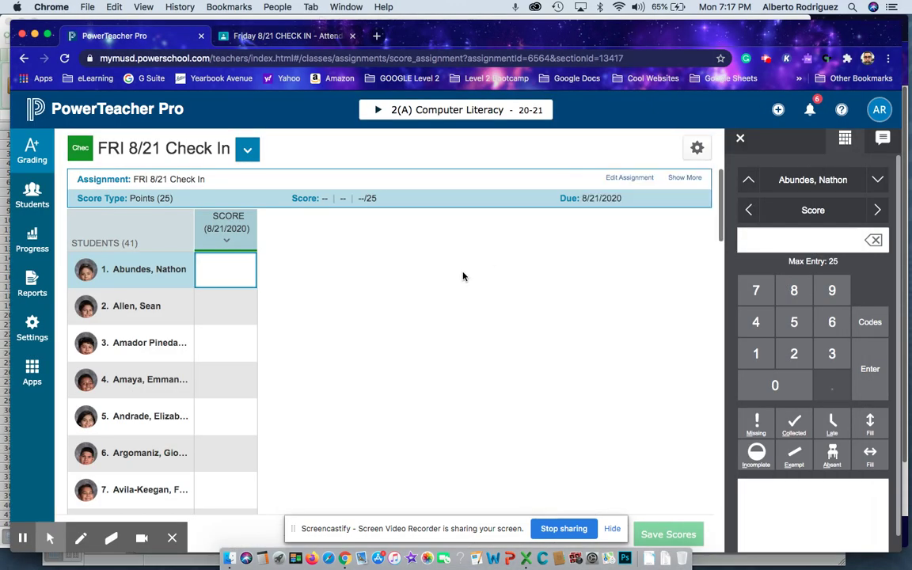
# Step: Start a score import for FRI 8/21 Check In and choose Fri821CheckIn_pst (2) from the CSV Grades folder on the Desktop
pyautogui.click(696, 149)
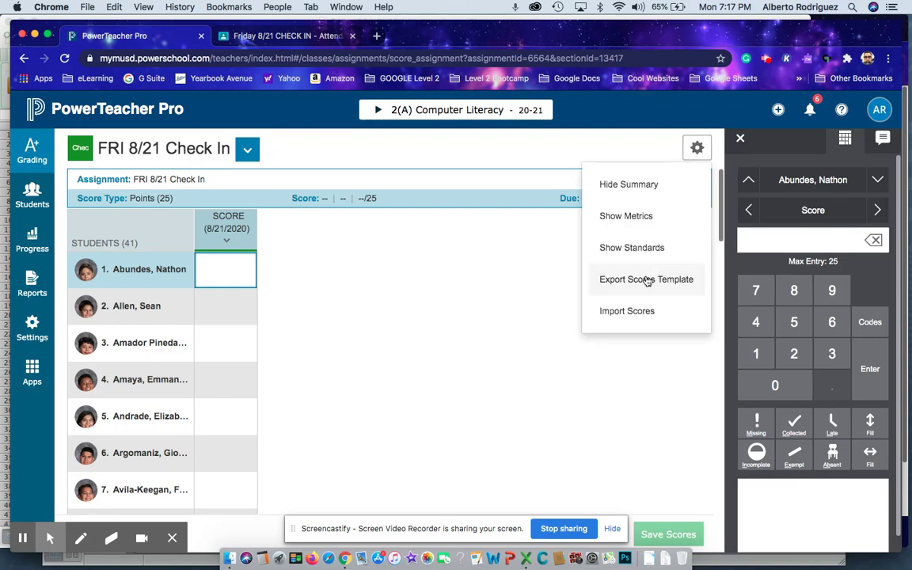
pyautogui.click(620, 313)
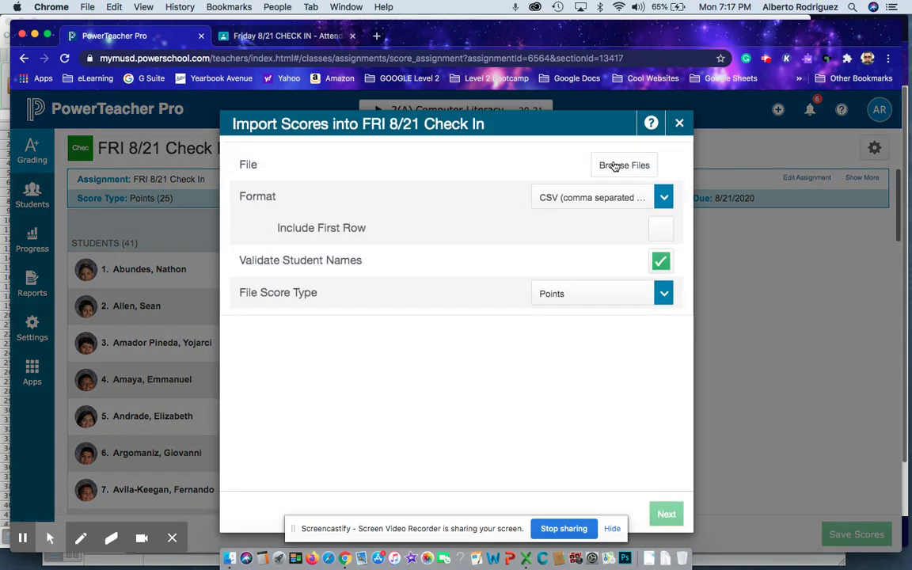
pyautogui.click(611, 168)
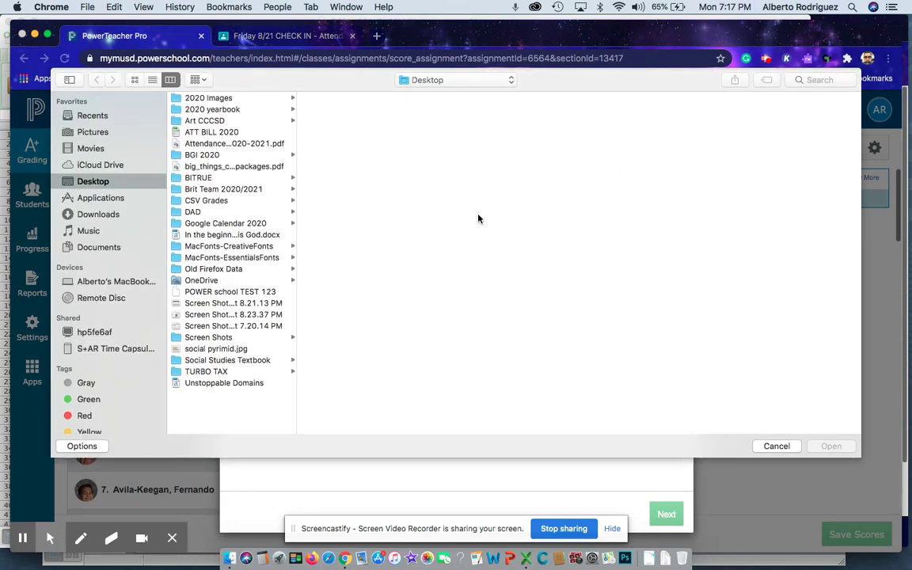
pyautogui.click(210, 202)
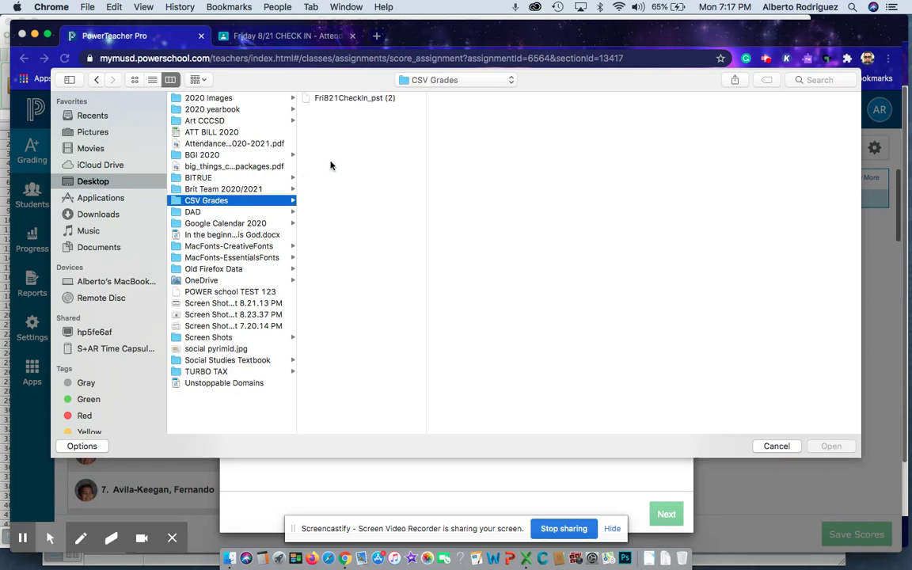
pyautogui.click(310, 96)
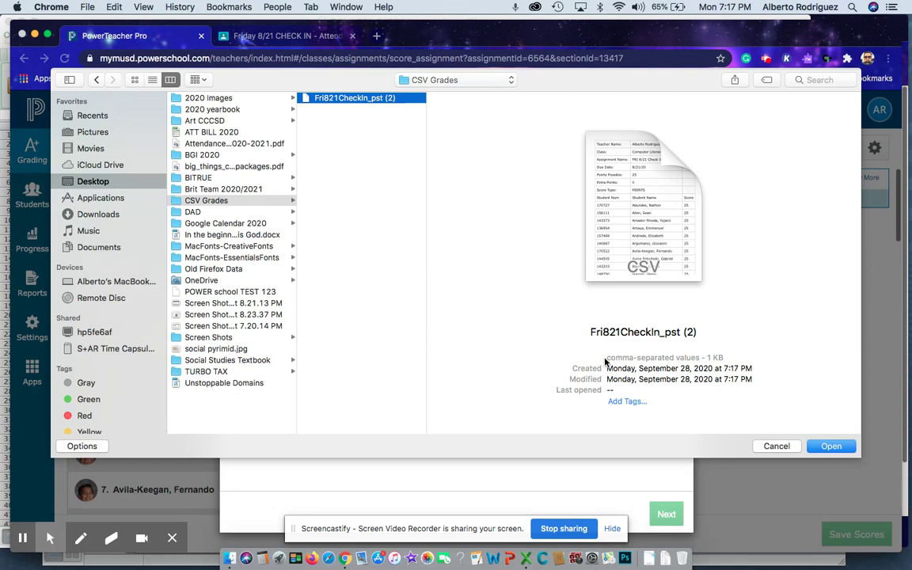
pyautogui.click(829, 447)
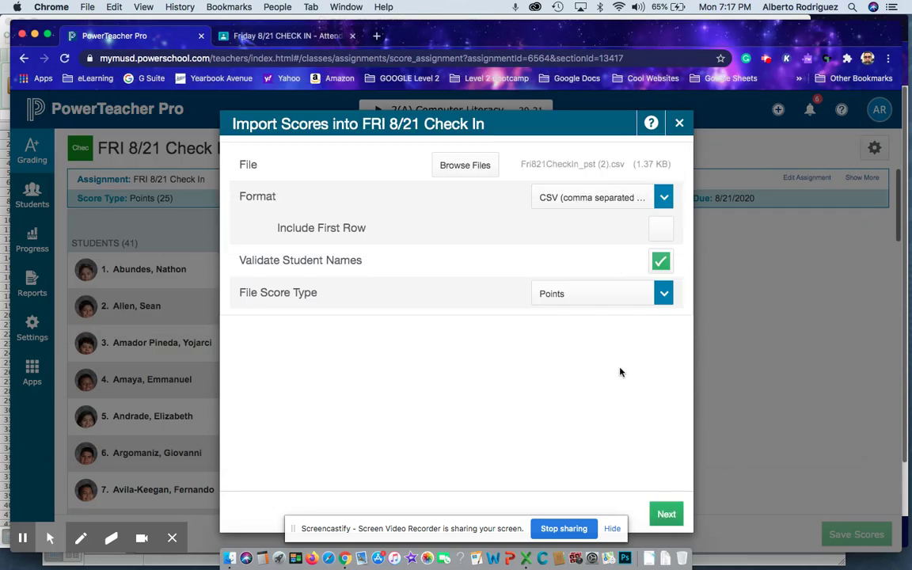
# Step: Import the scores from the chosen CSV file with the default import settings and check the Score column for all students
pyautogui.click(665, 515)
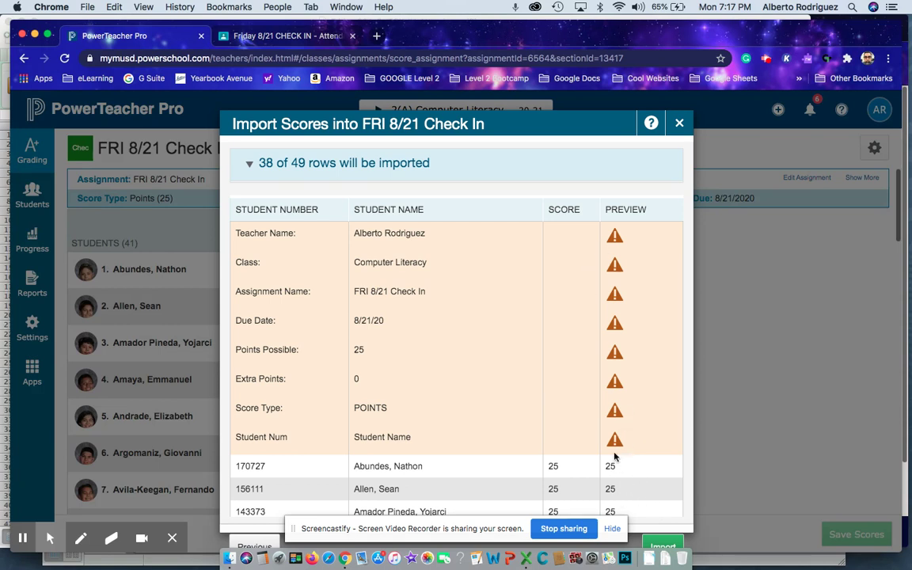
pyautogui.click(656, 543)
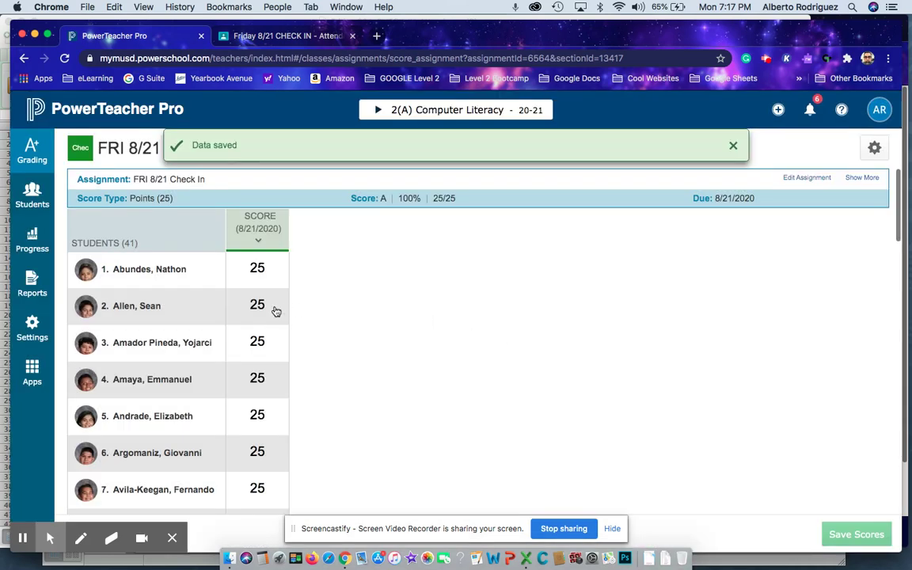
pyautogui.scroll(-15, 276, 311)
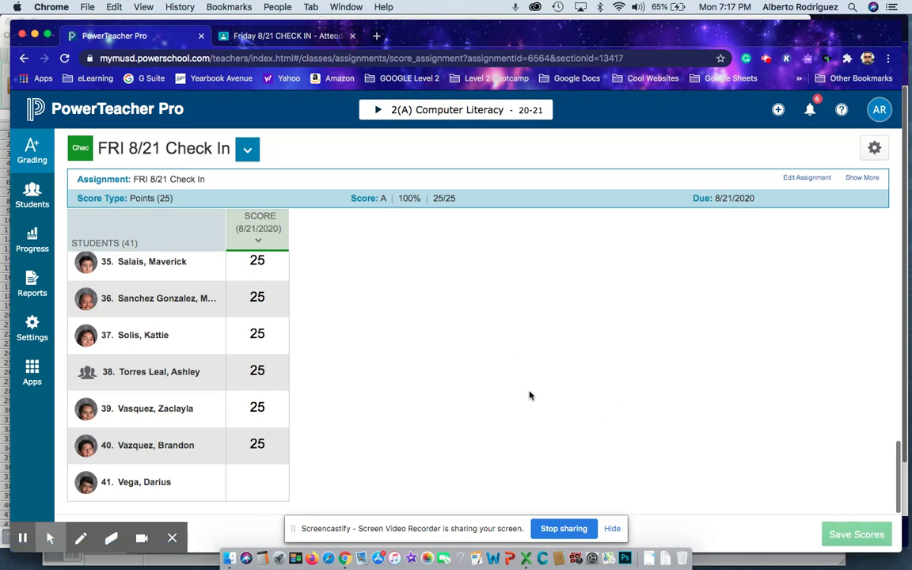
pyautogui.scroll(15, 322, 356)
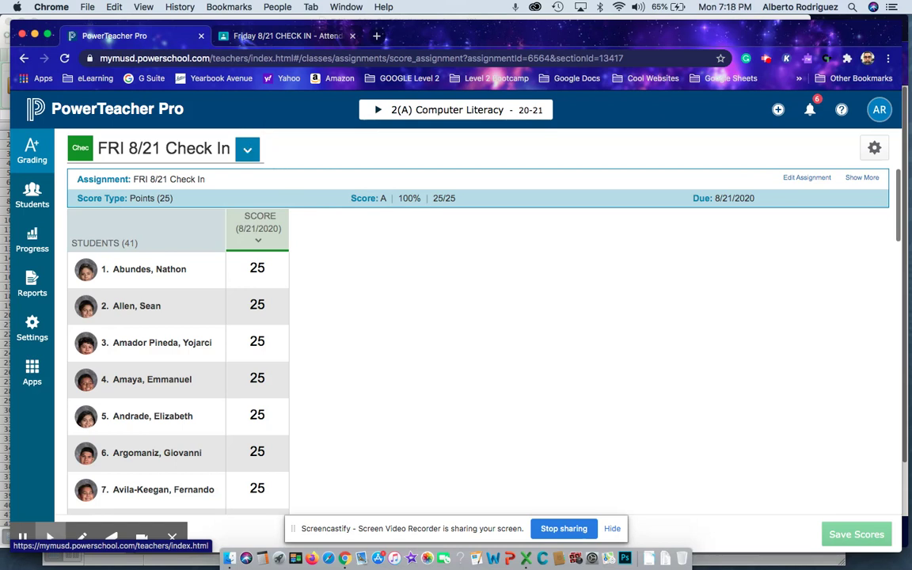
# Step: Change the open PowerTeacher Pro assignment to FRI 8/21 Pop Quiz
pyautogui.click(247, 151)
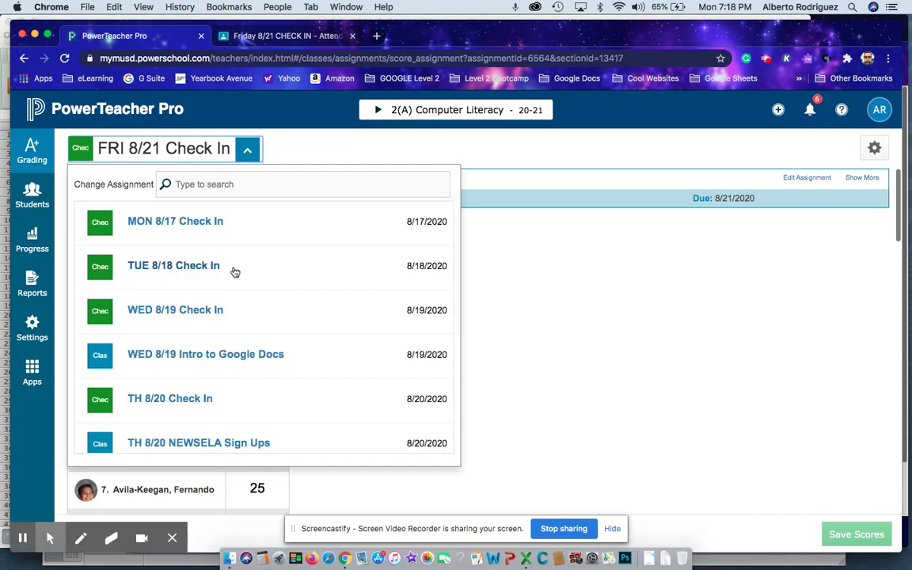
pyautogui.scroll(-1, 232, 292)
pyautogui.scroll(-5, 263, 324)
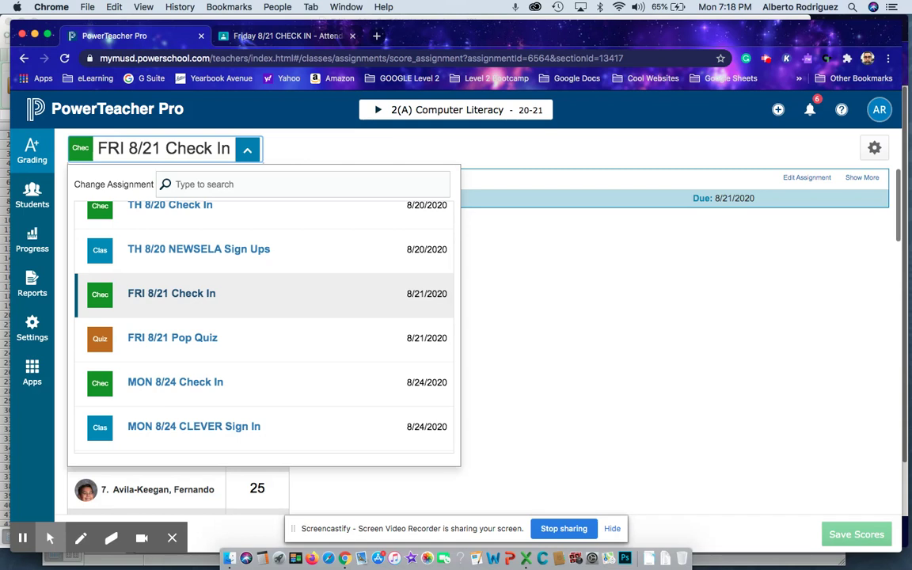
pyautogui.click(202, 337)
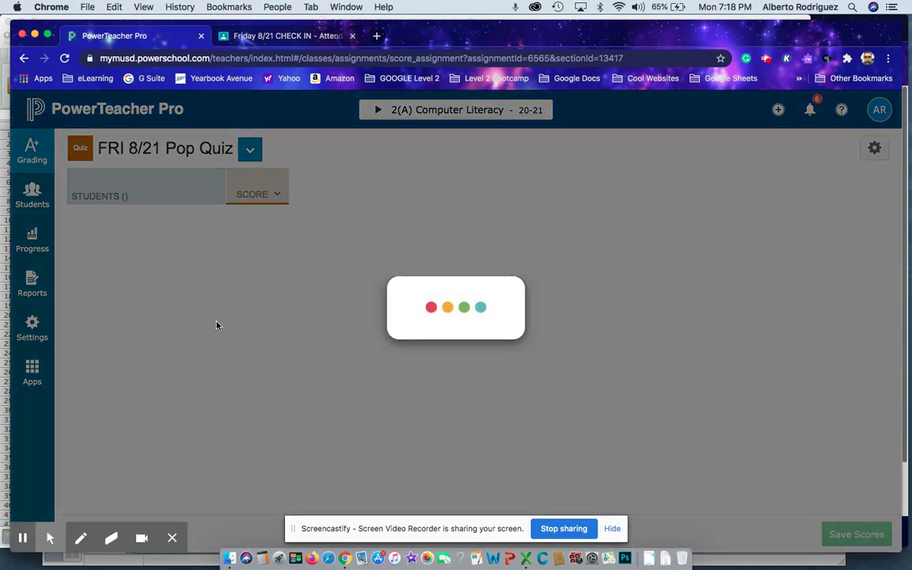
# Step: In Google Classroom, open the graded student work of Friday 8/21 POP QUIZ in Computers P2 and sort it by last name
pyautogui.click(263, 39)
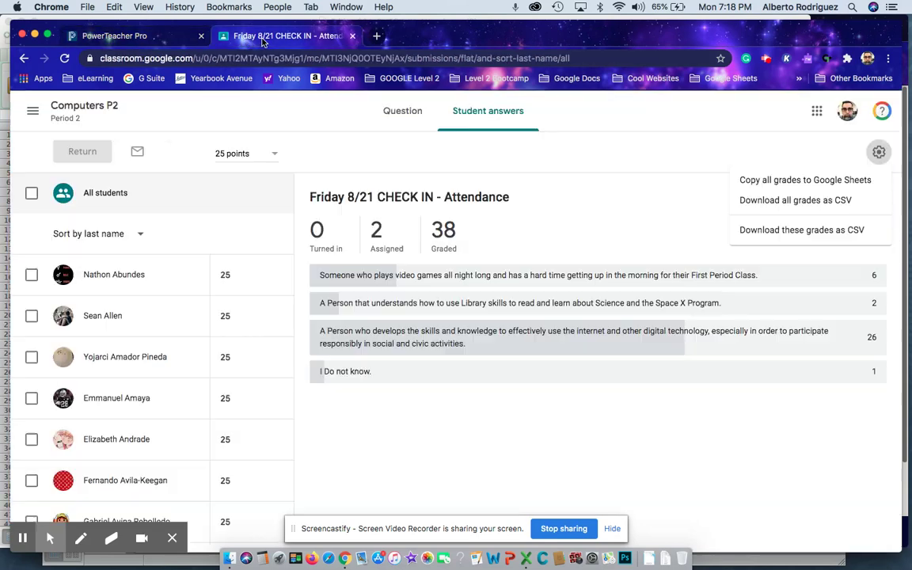
pyautogui.click(91, 107)
pyautogui.click(410, 112)
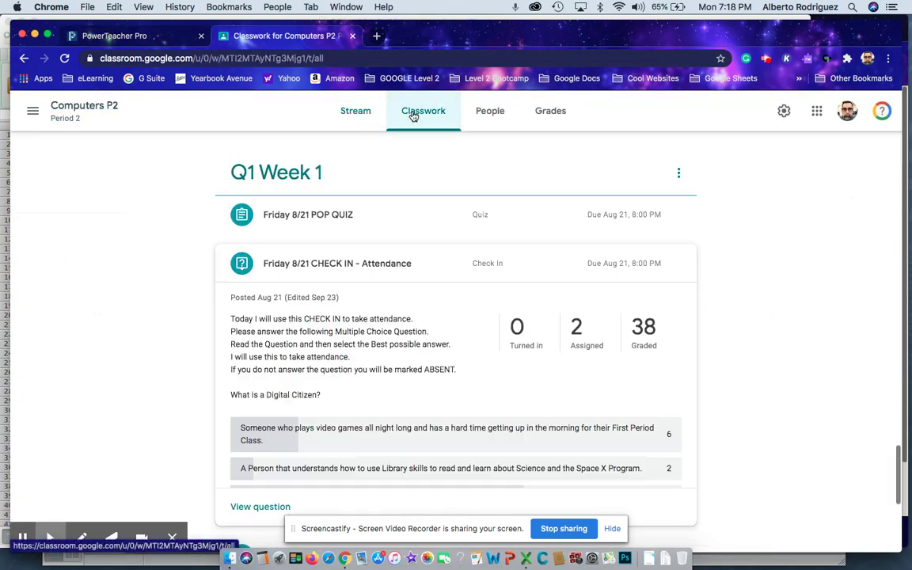
pyautogui.click(358, 262)
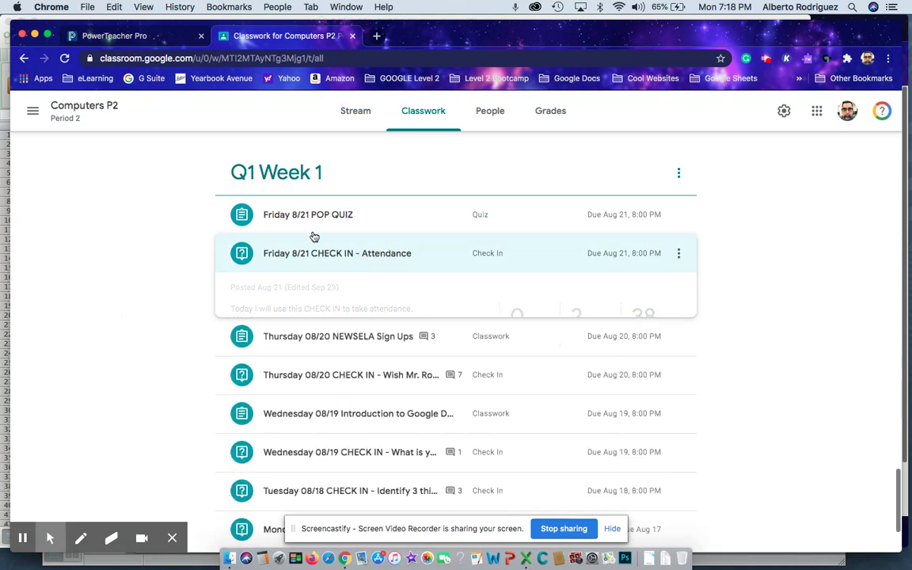
pyautogui.click(309, 219)
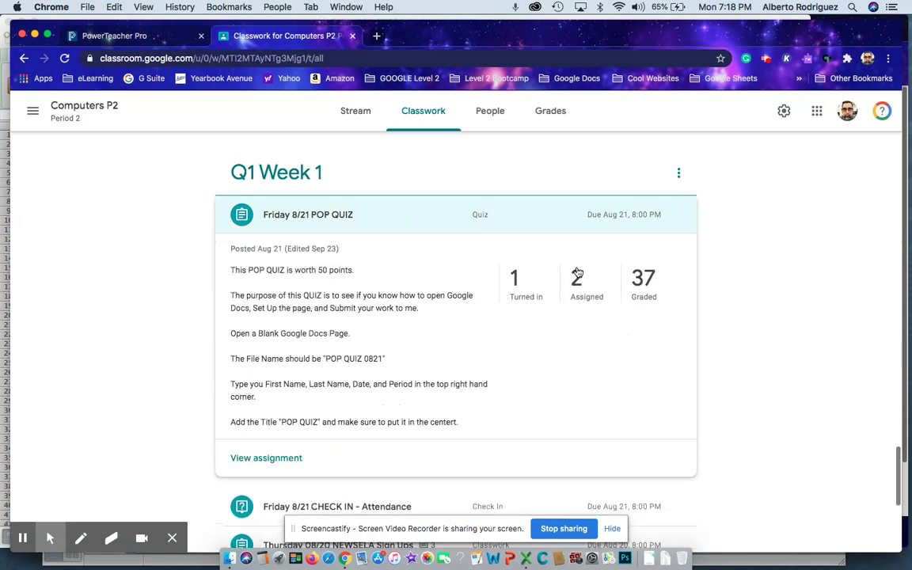
pyautogui.click(644, 281)
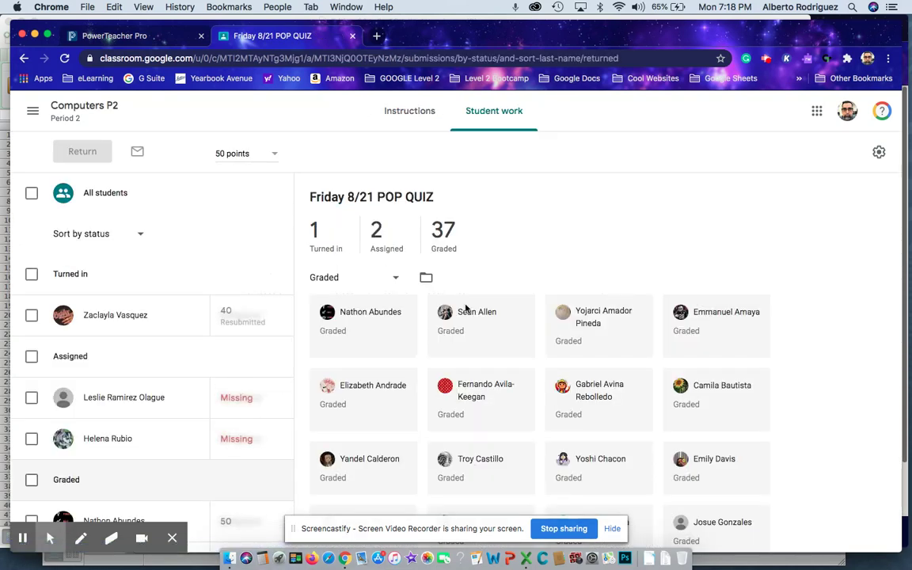
pyautogui.click(140, 235)
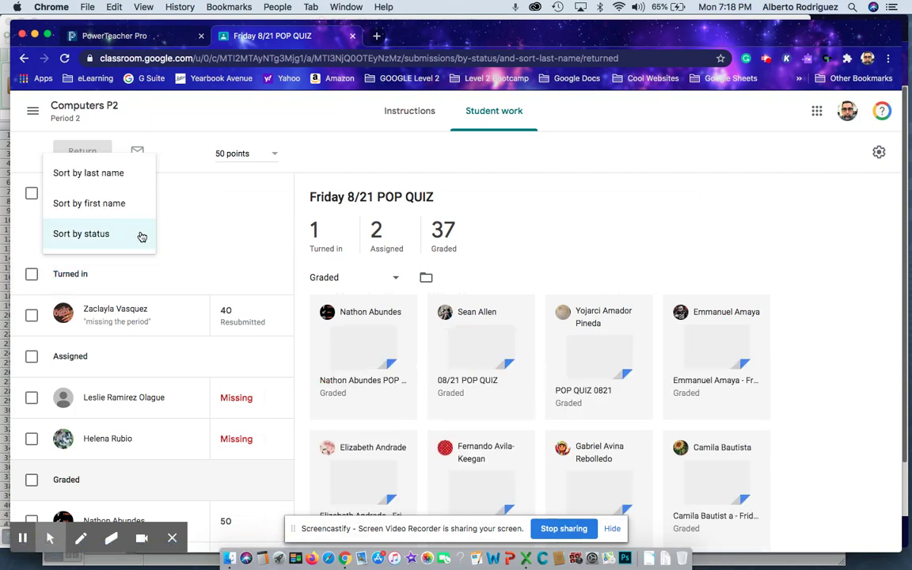
pyautogui.click(111, 176)
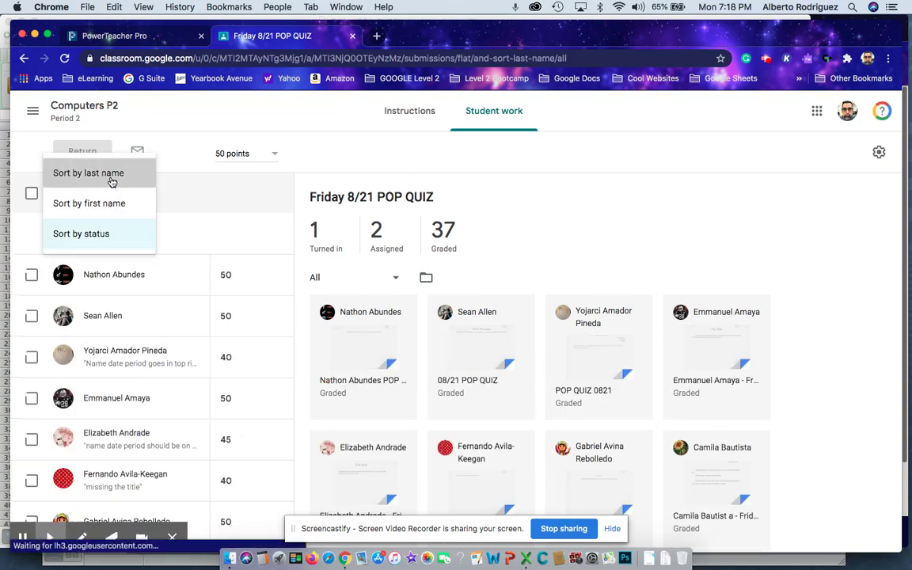
# Step: Select the first student's quiz grade and grab the class's grade data with the Grade Transferer extension
pyautogui.click(233, 276)
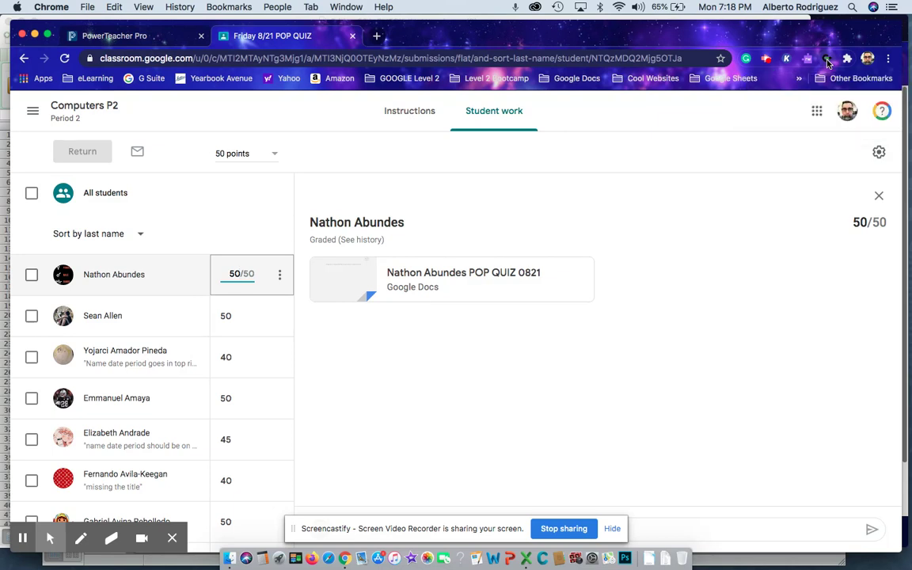
pyautogui.click(826, 60)
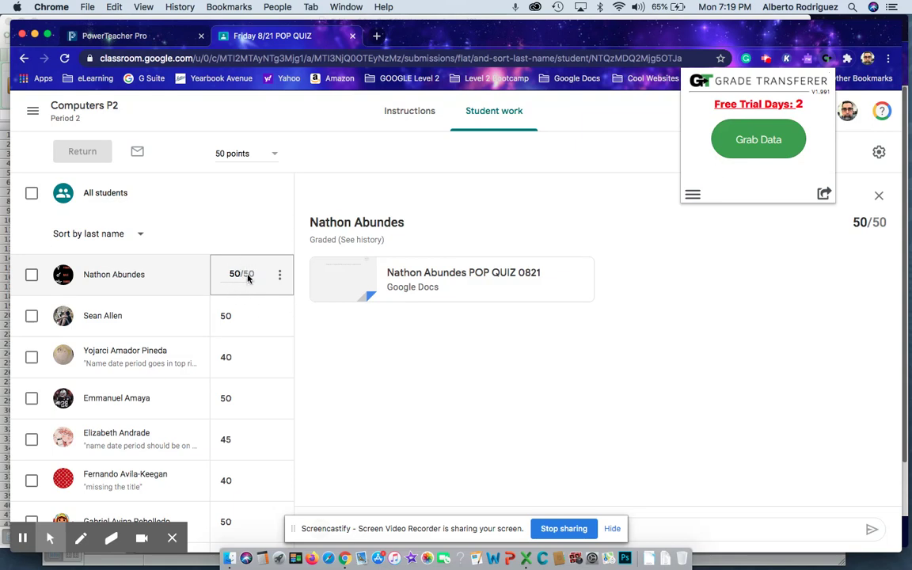
pyautogui.click(752, 142)
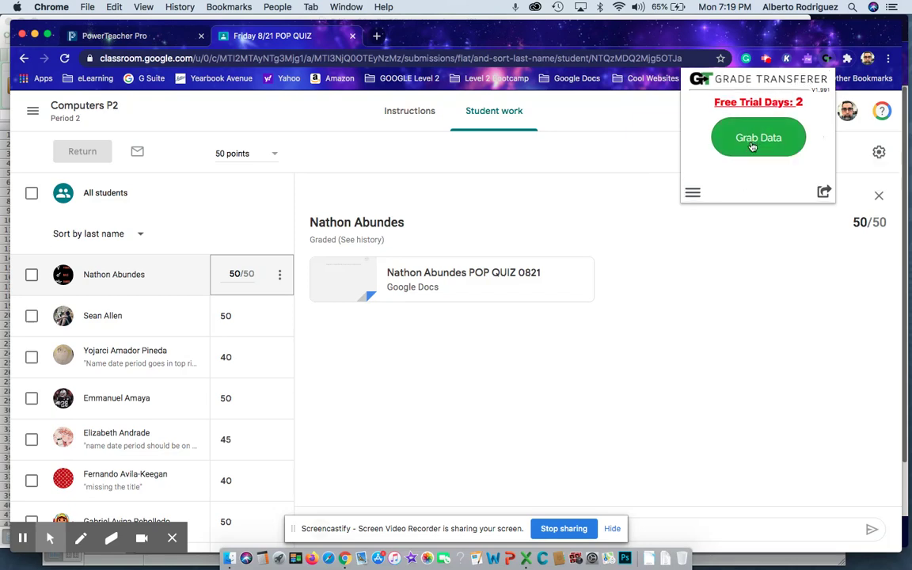
pyautogui.click(567, 238)
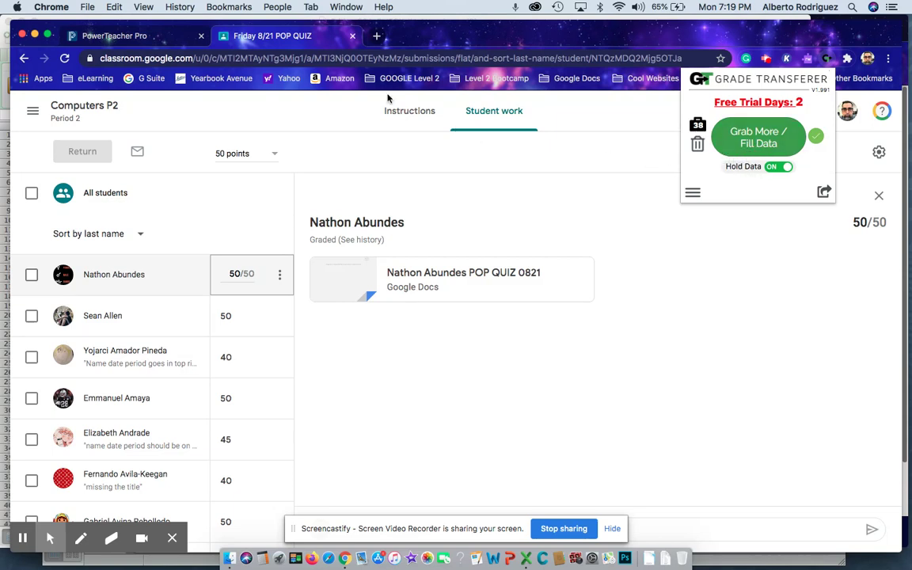
# Step: Switch back to PowerTeacher Pro, fill the grabbed grades from the first student's Score cell with Grade Transferer, close its dialogs and review the scores
pyautogui.click(114, 36)
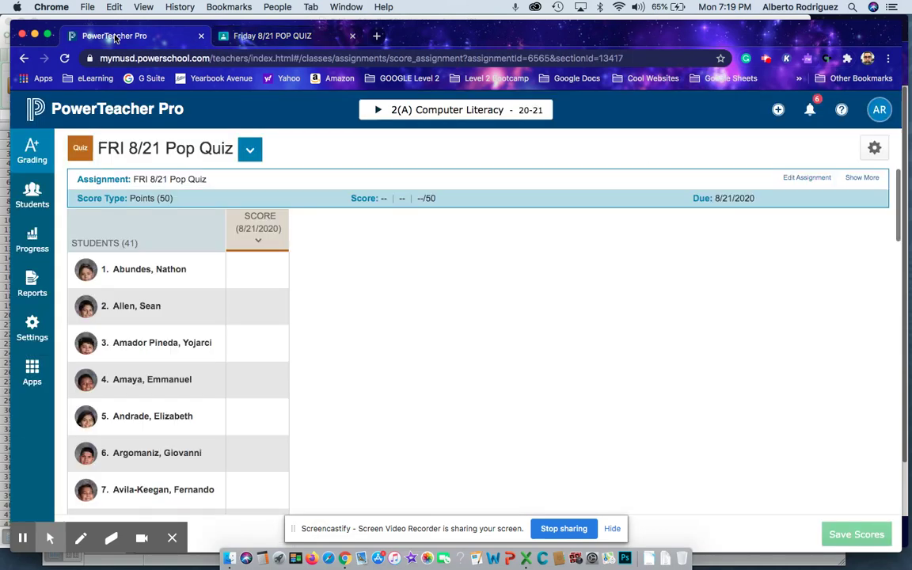
pyautogui.click(249, 274)
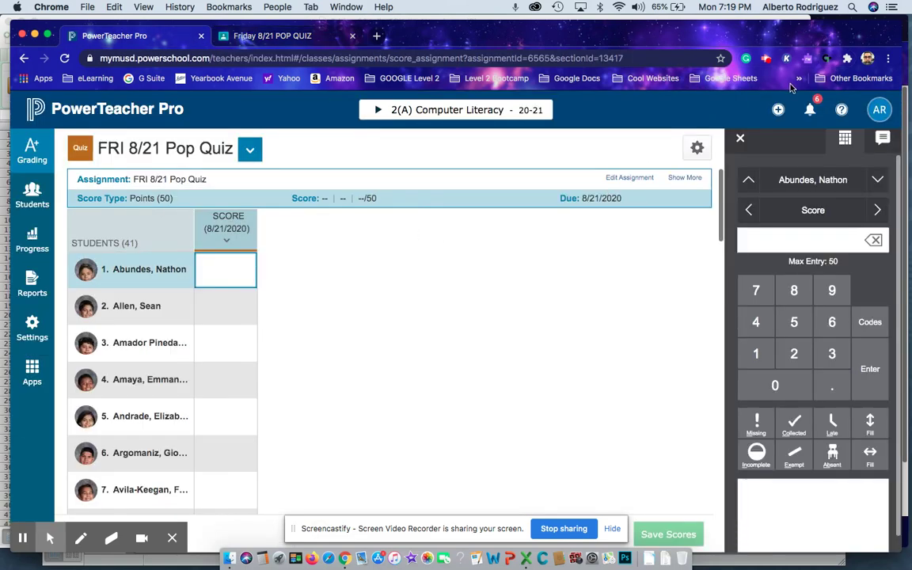
pyautogui.click(825, 59)
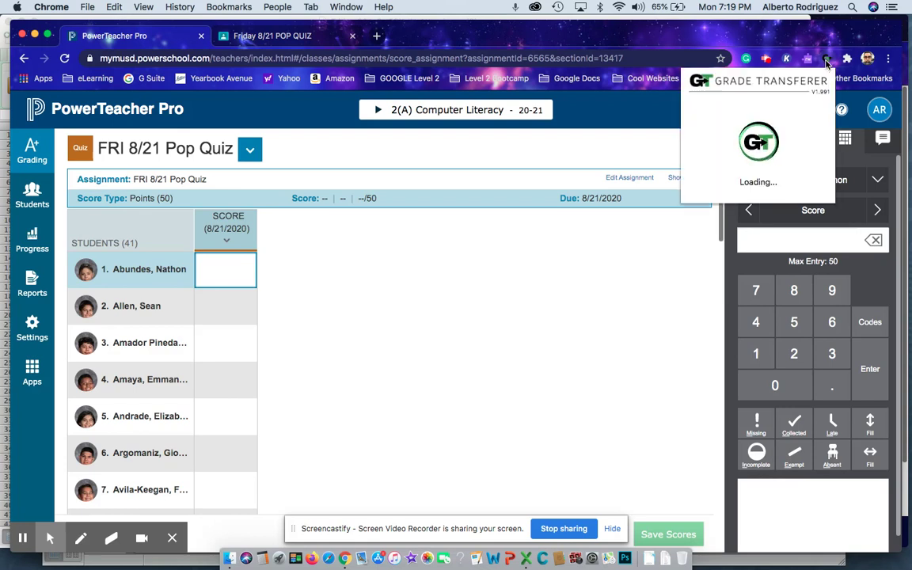
pyautogui.click(740, 137)
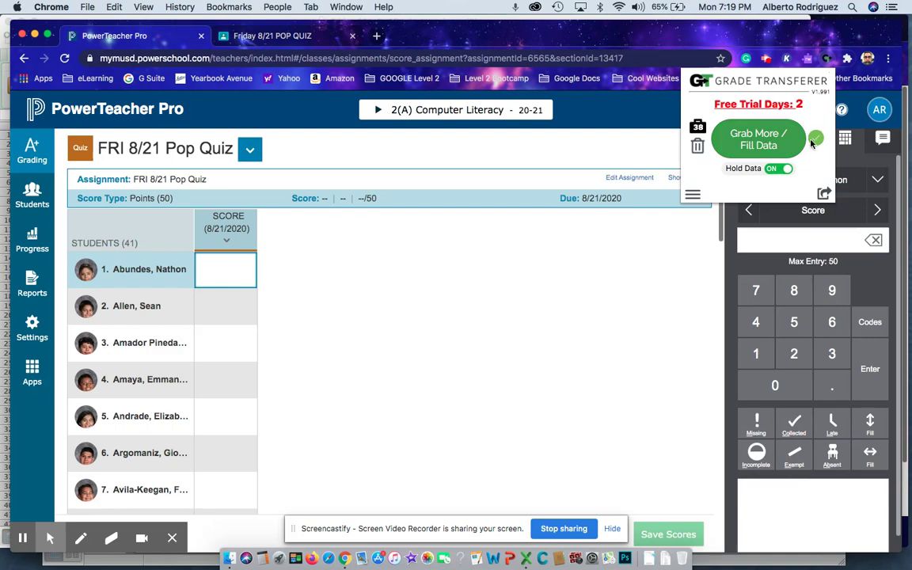
pyautogui.click(748, 147)
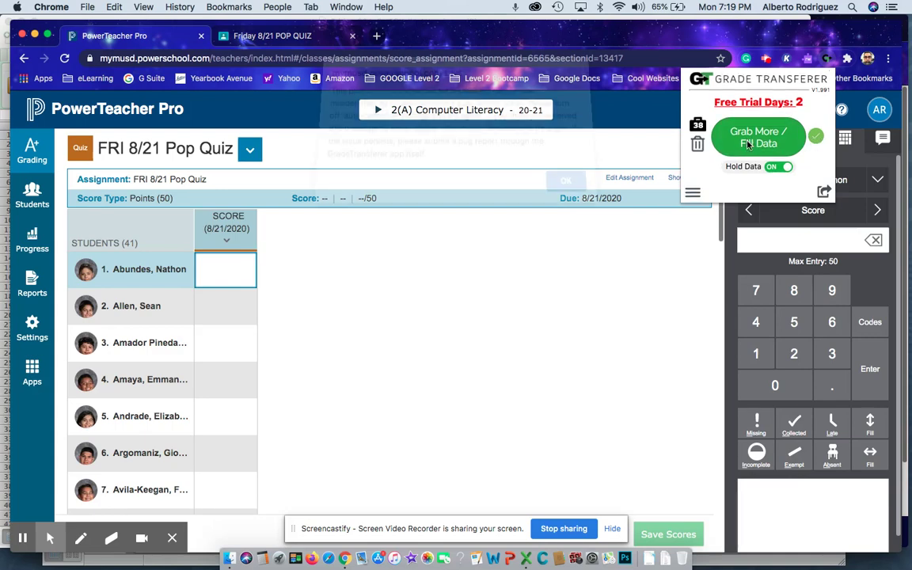
pyautogui.click(568, 192)
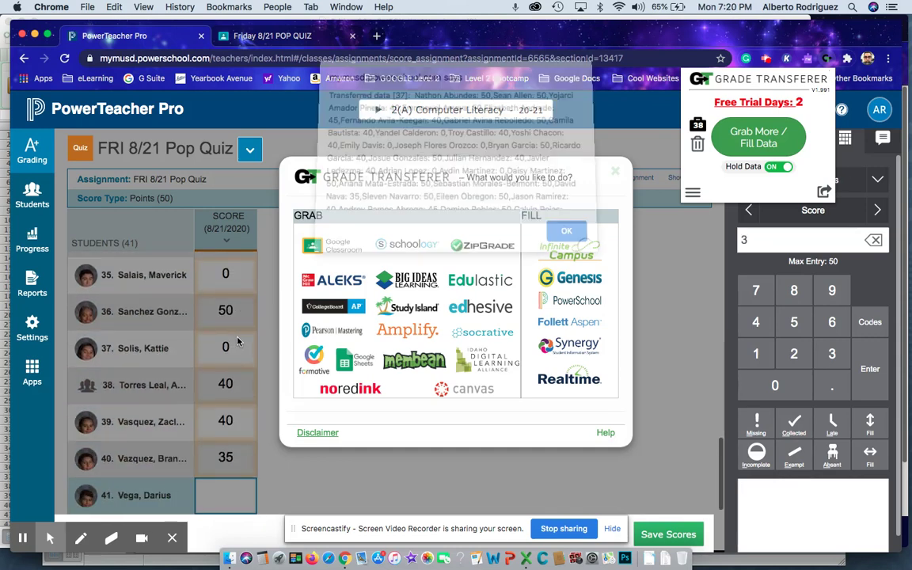
pyautogui.click(568, 239)
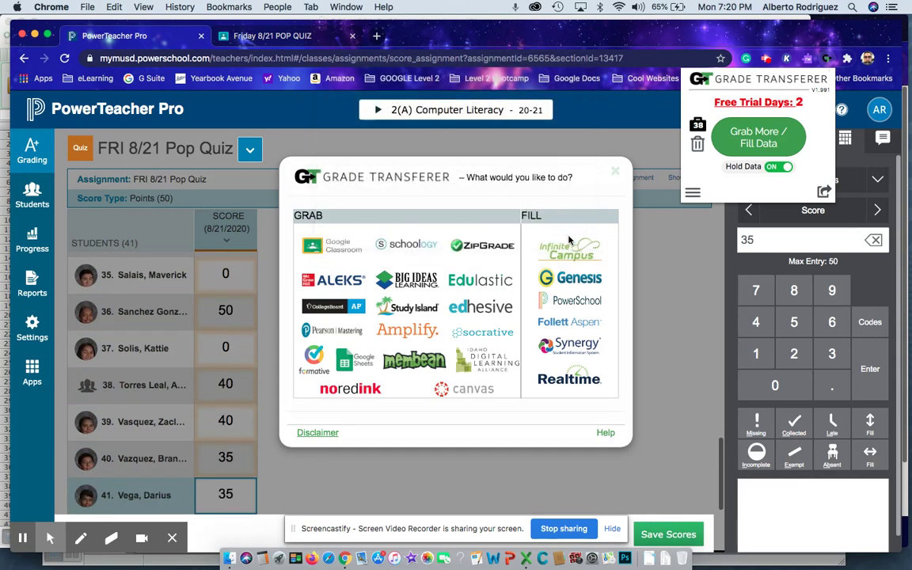
pyautogui.click(617, 174)
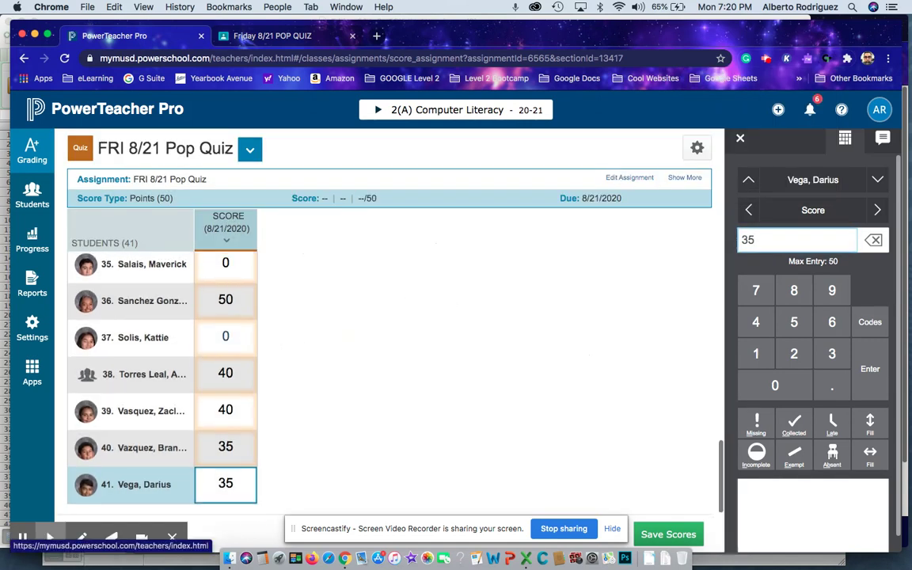
pyautogui.scroll(5, 203, 361)
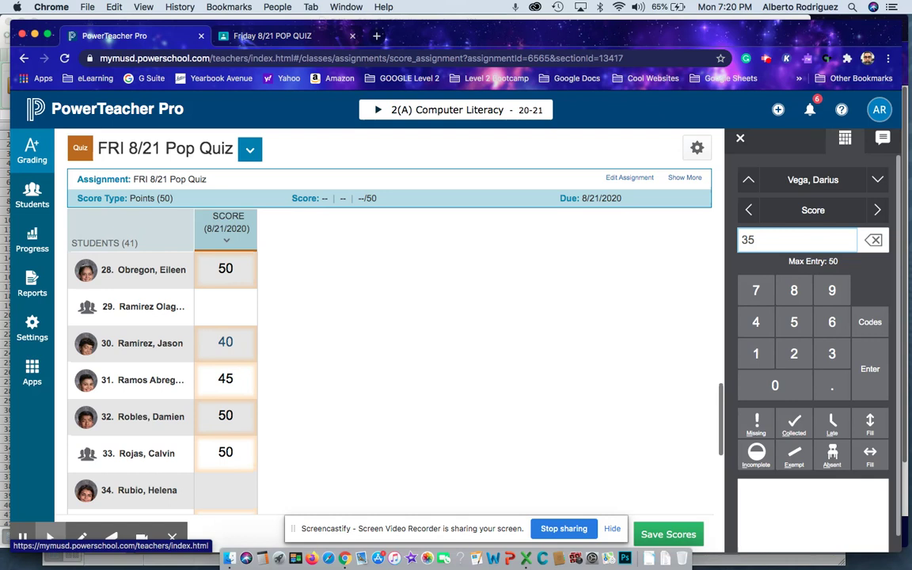
pyautogui.scroll(5, 197, 387)
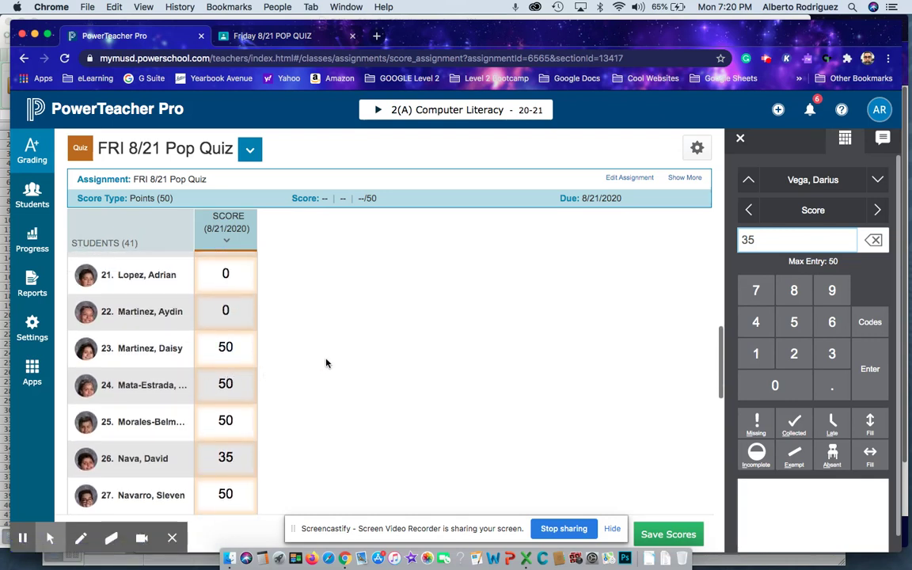
pyautogui.scroll(-3, 340, 362)
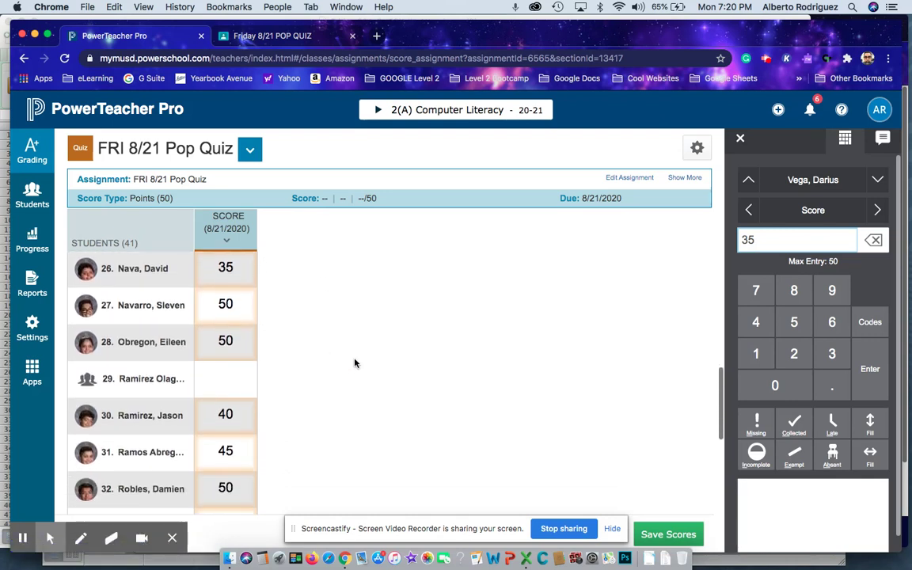
# Step: Save the filled FRI 8/21 Pop Quiz scores, and clear Grade Transferer's stored grade data from the Google Classroom quiz page
pyautogui.click(665, 535)
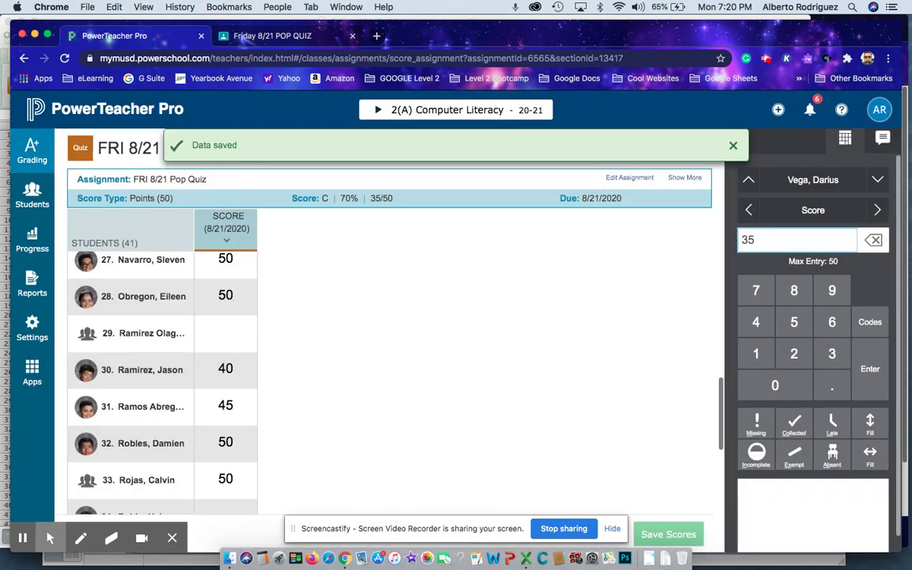
pyautogui.click(269, 39)
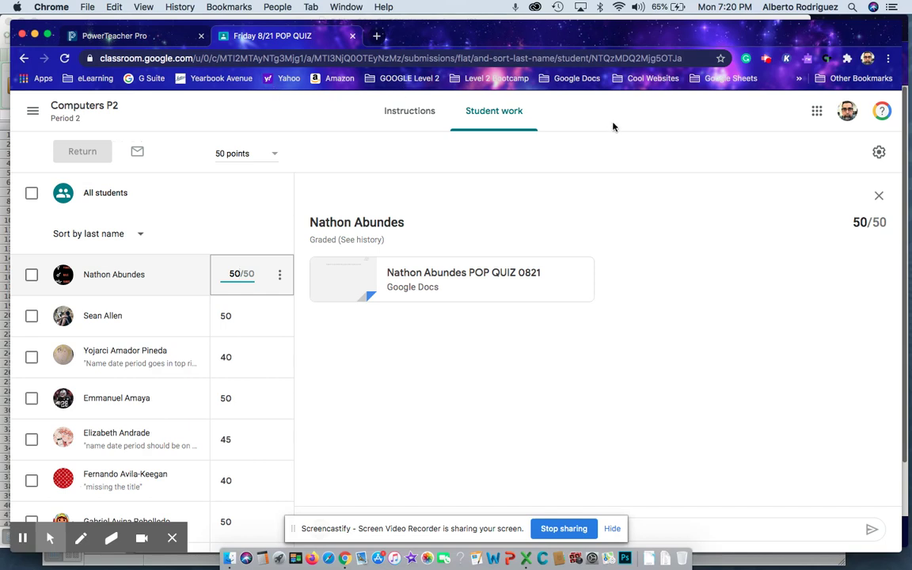
pyautogui.click(826, 59)
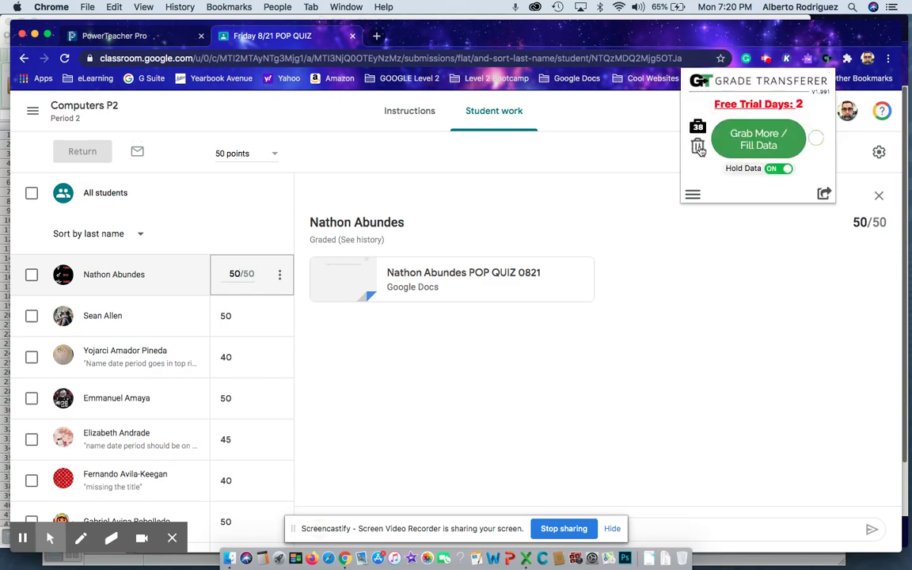
pyautogui.click(697, 147)
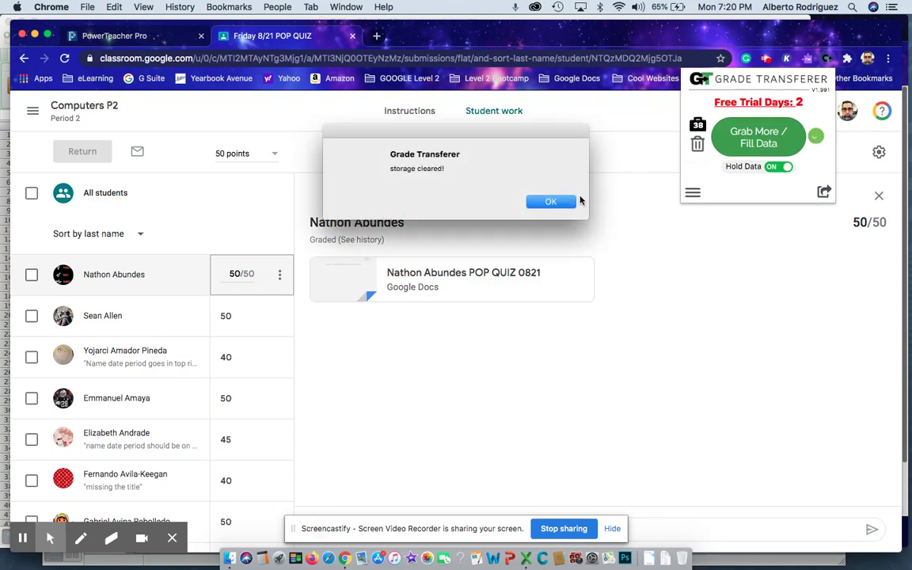
pyautogui.click(553, 203)
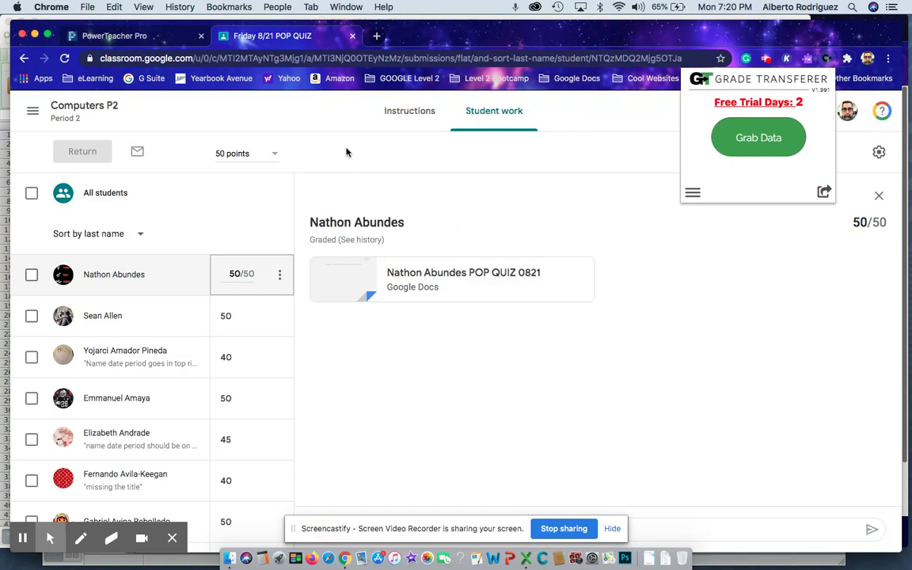
# Step: Switch back to PowerTeacher Pro and open the Grade Transferer extension over the Pop Quiz scores
pyautogui.click(139, 35)
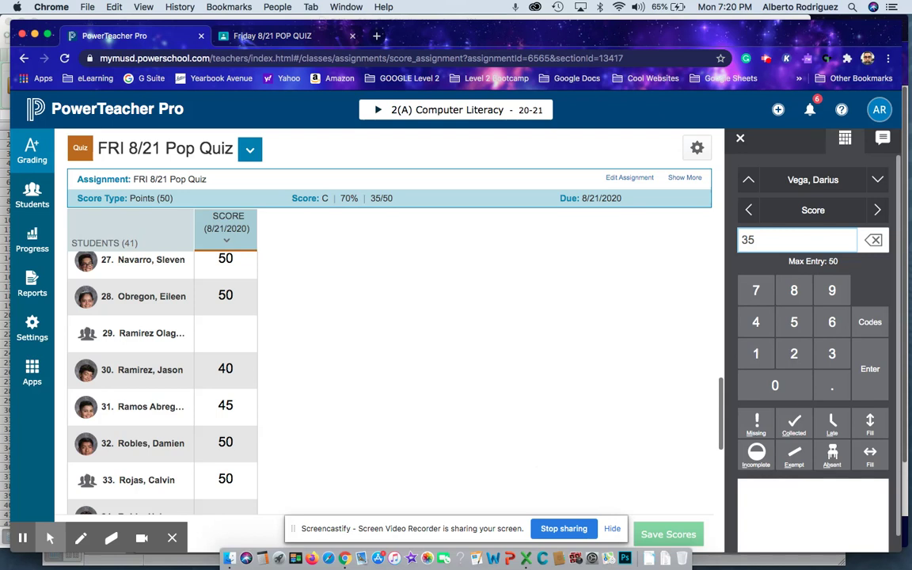
pyautogui.click(826, 59)
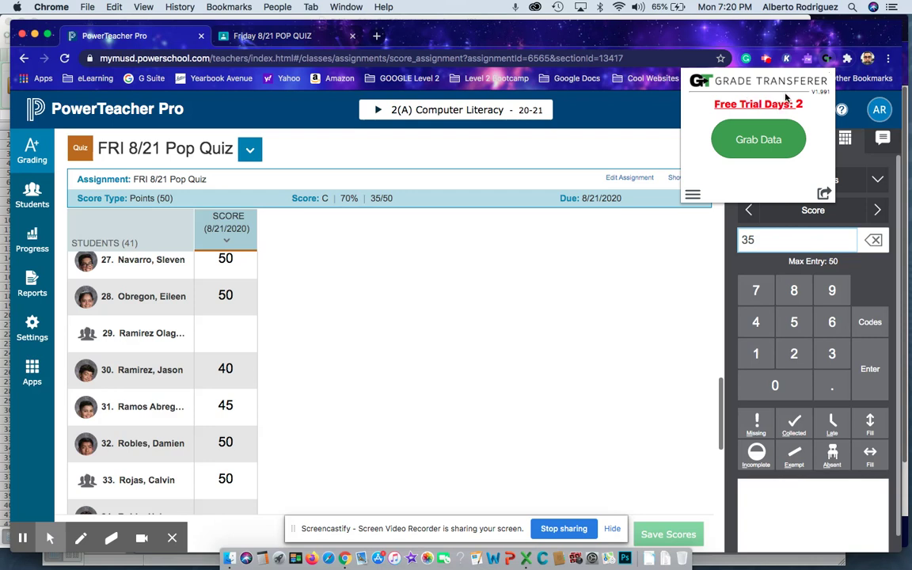